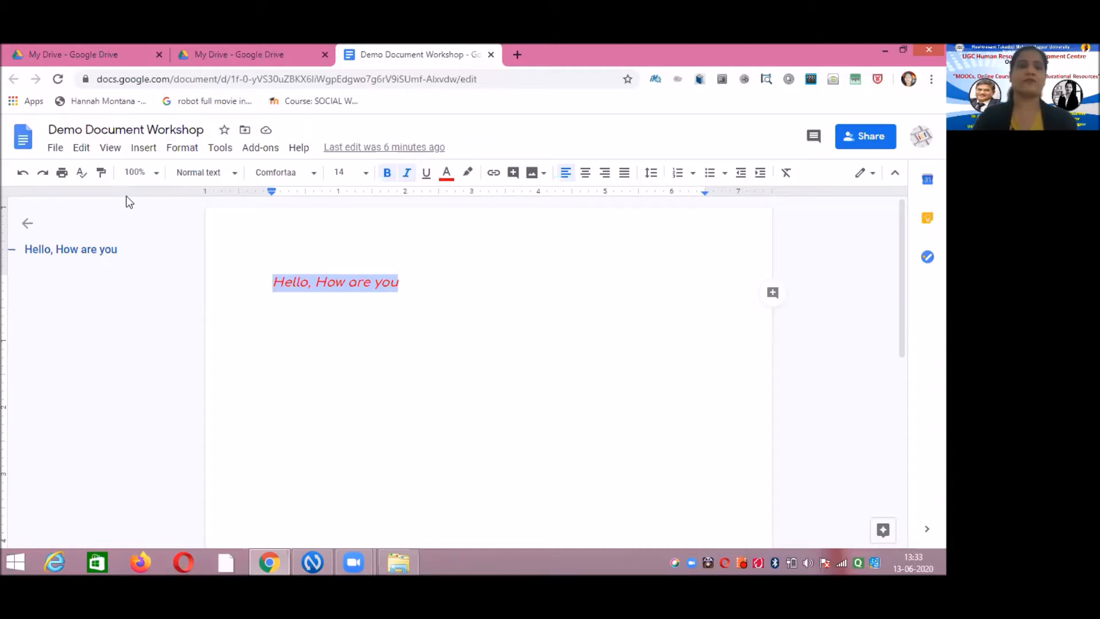
- Download the document from the File menu as 'Demo Document Workshop.pdf'
click(56, 150)
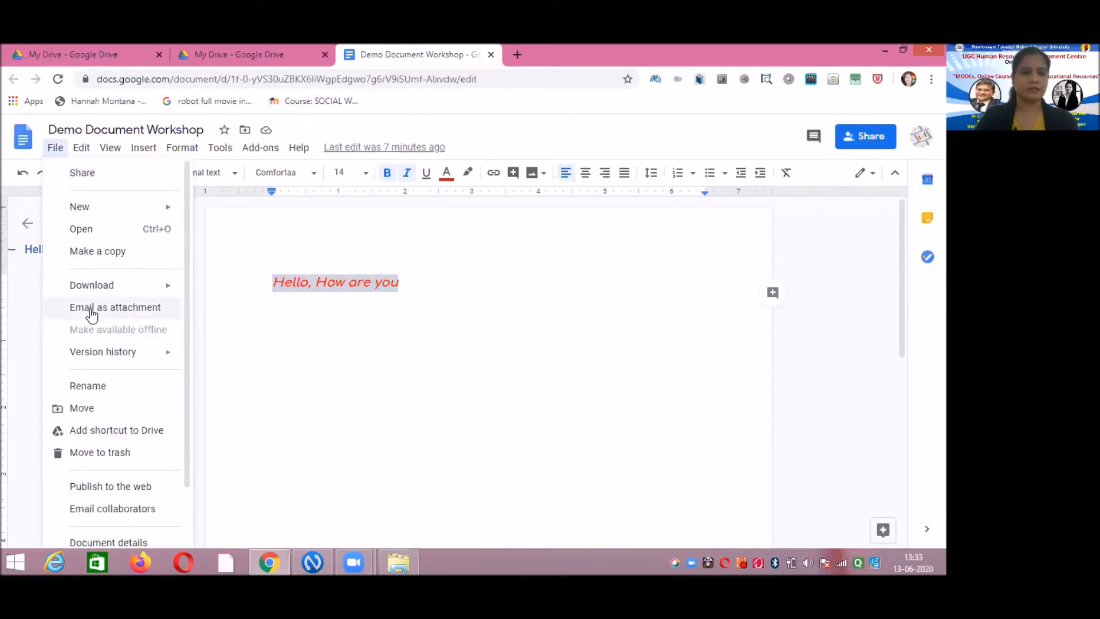
mouse_move(95, 296)
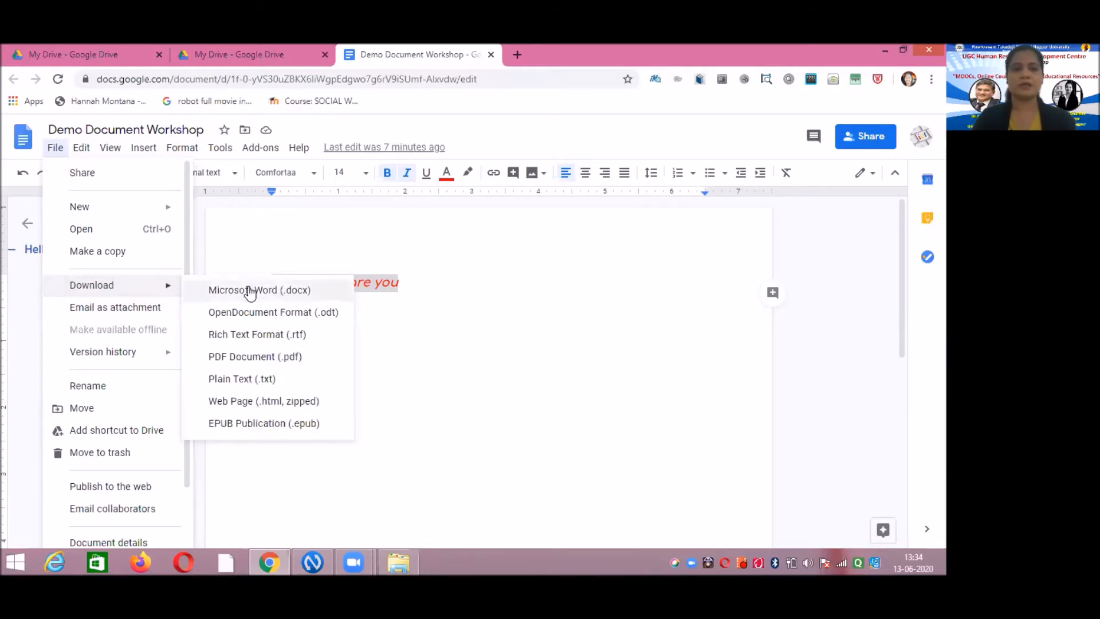
click(256, 358)
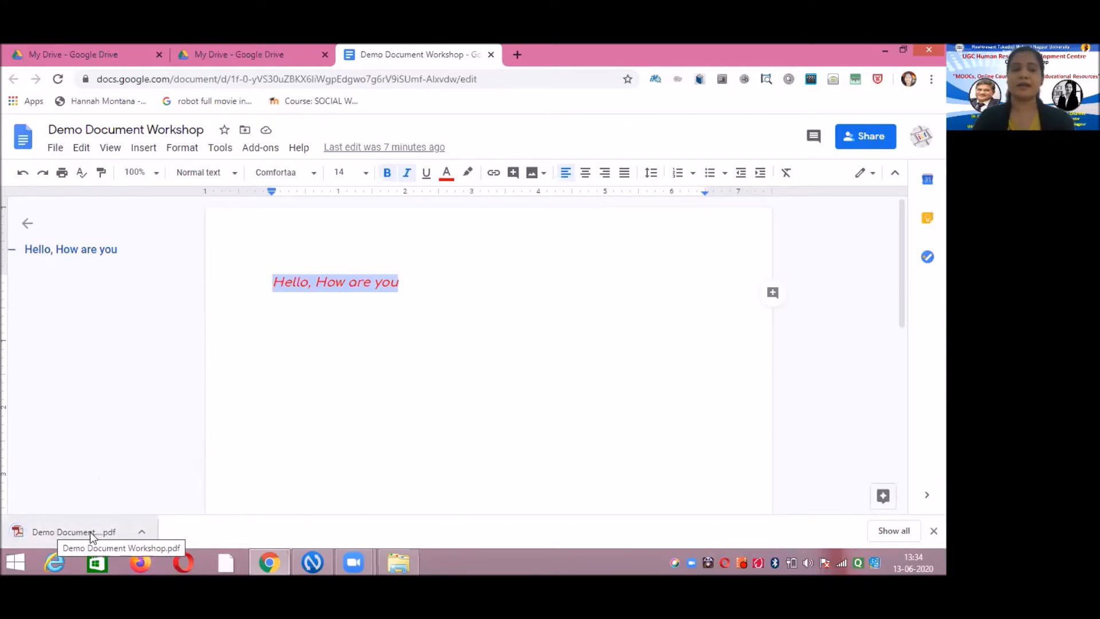
- Open the downloaded PDF in a new tab to check the red italic greeting, then close it
click(144, 532)
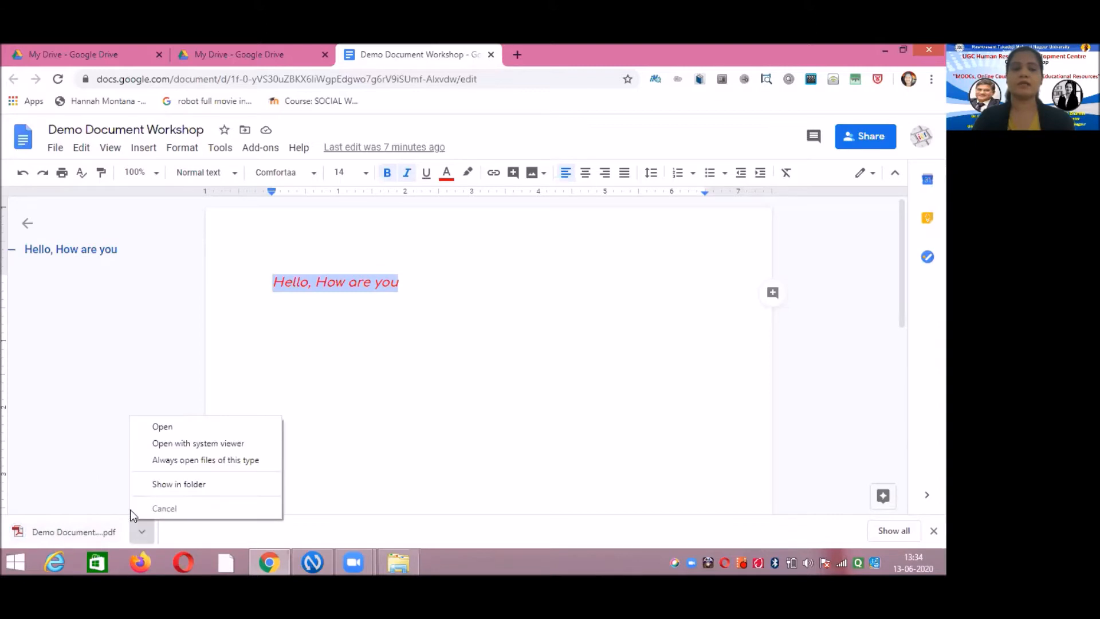
click(78, 529)
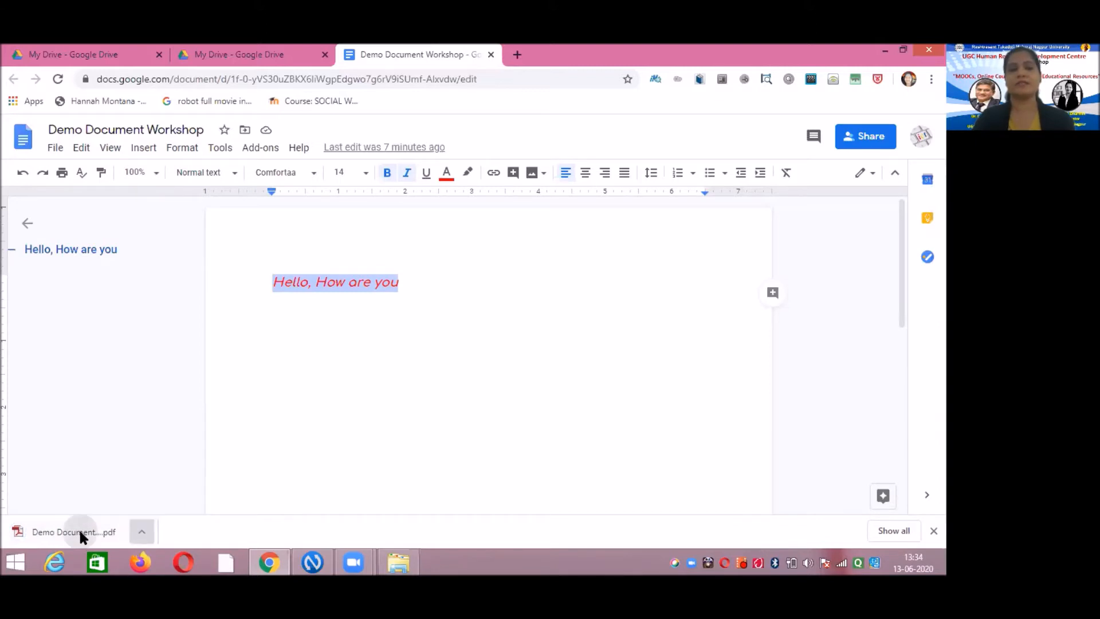
click(79, 529)
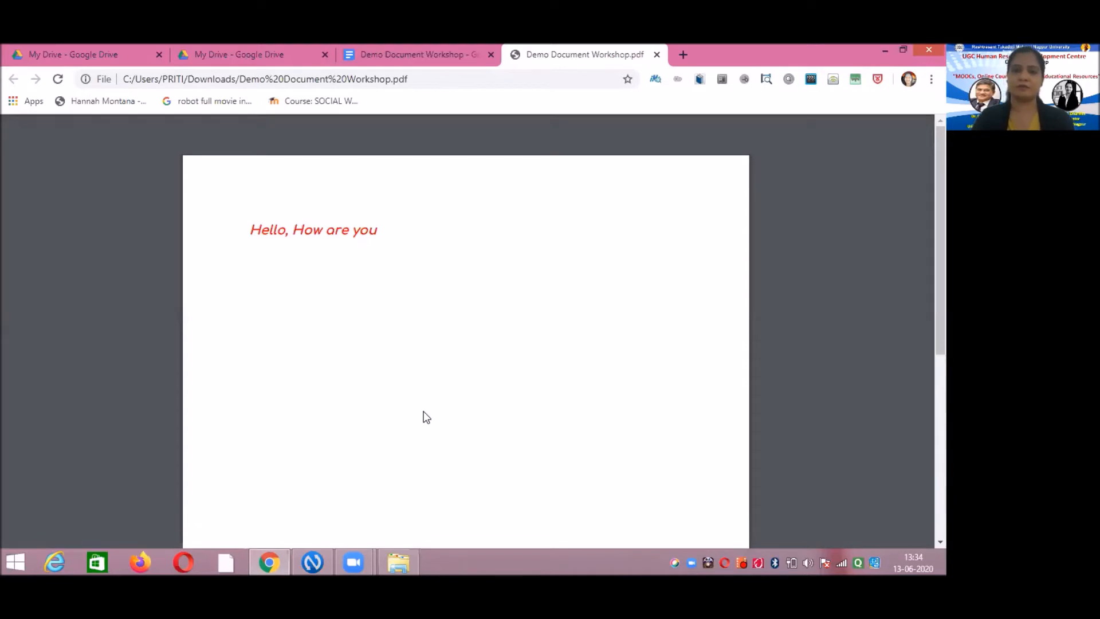
click(657, 68)
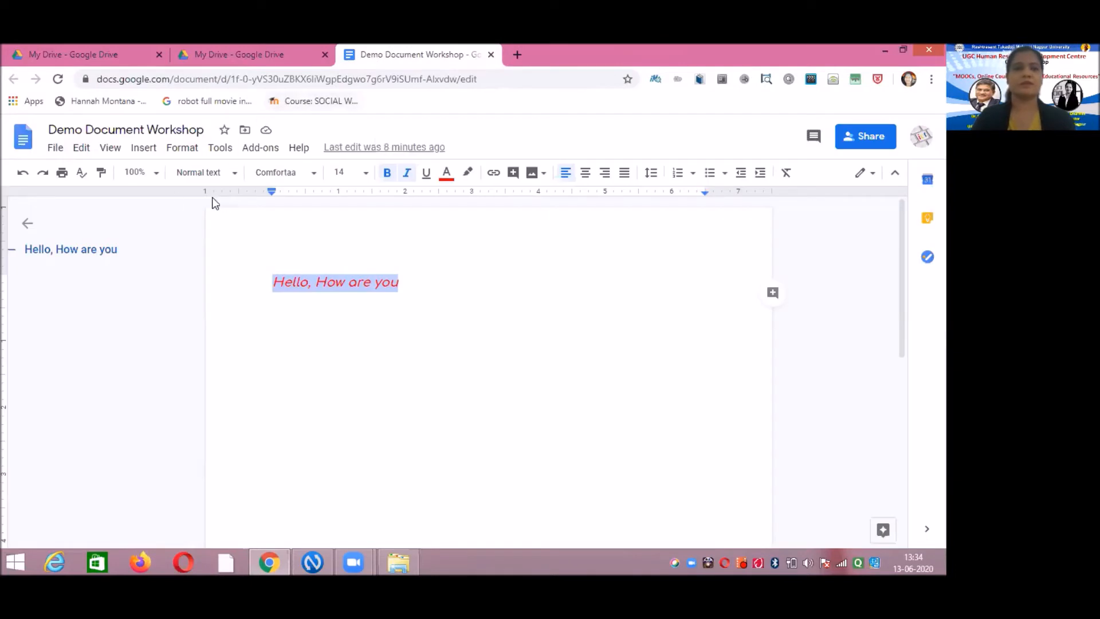
- Email the document as an attachment to the suggested contact and send it
click(55, 149)
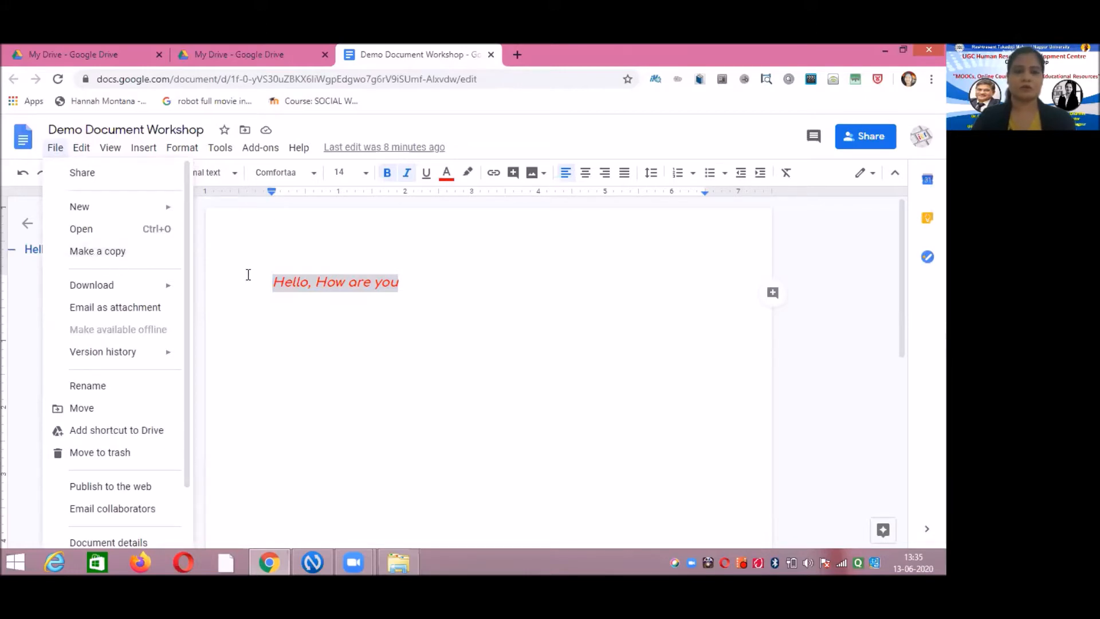
click(152, 309)
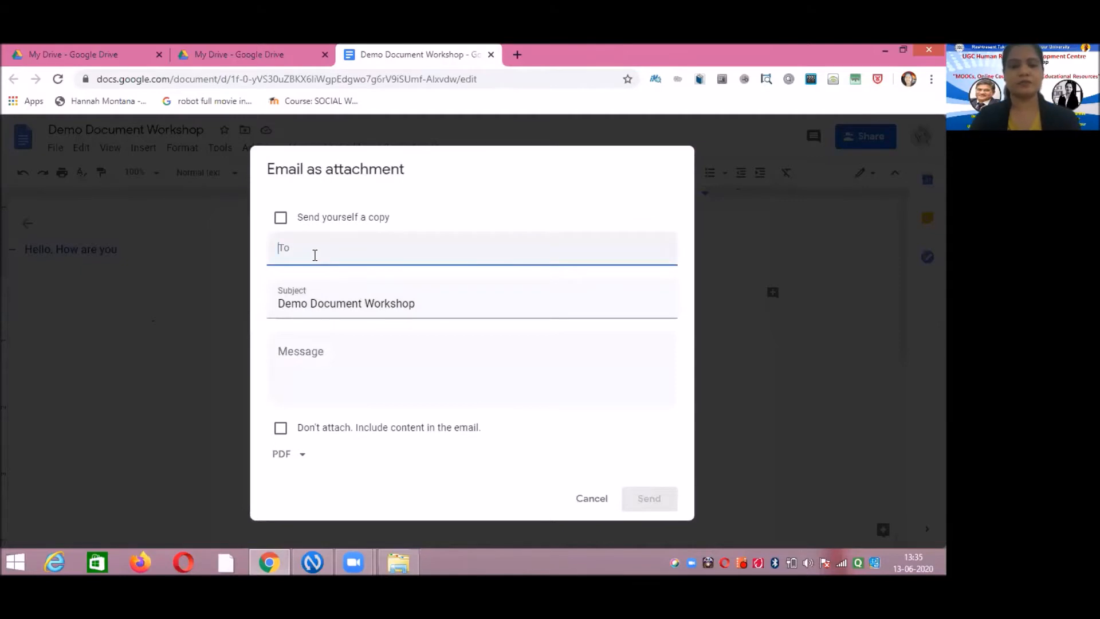
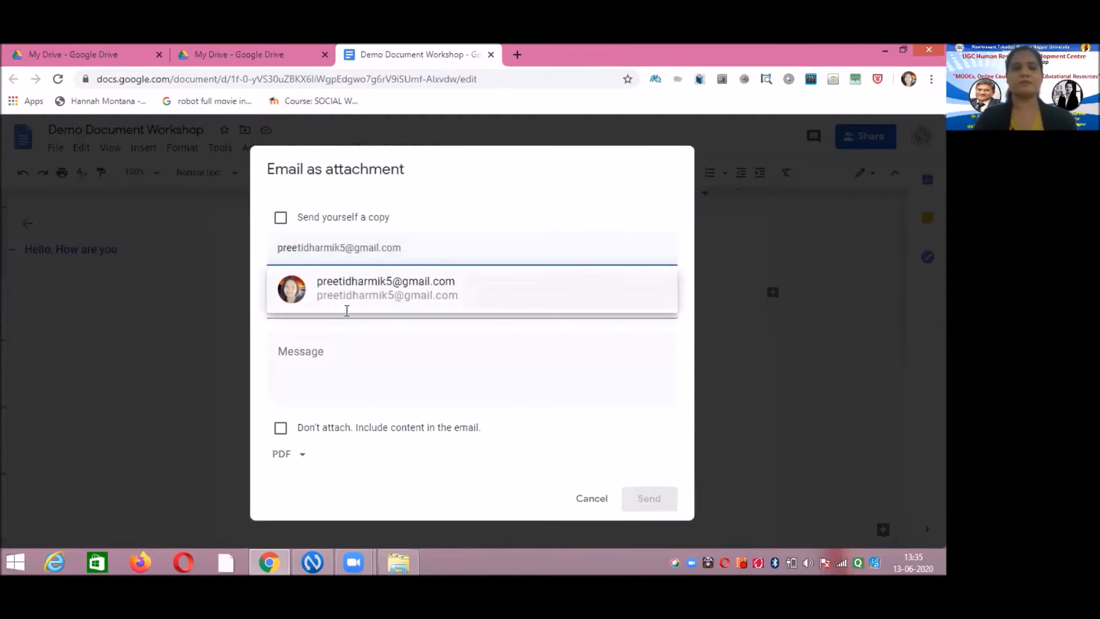
click(351, 296)
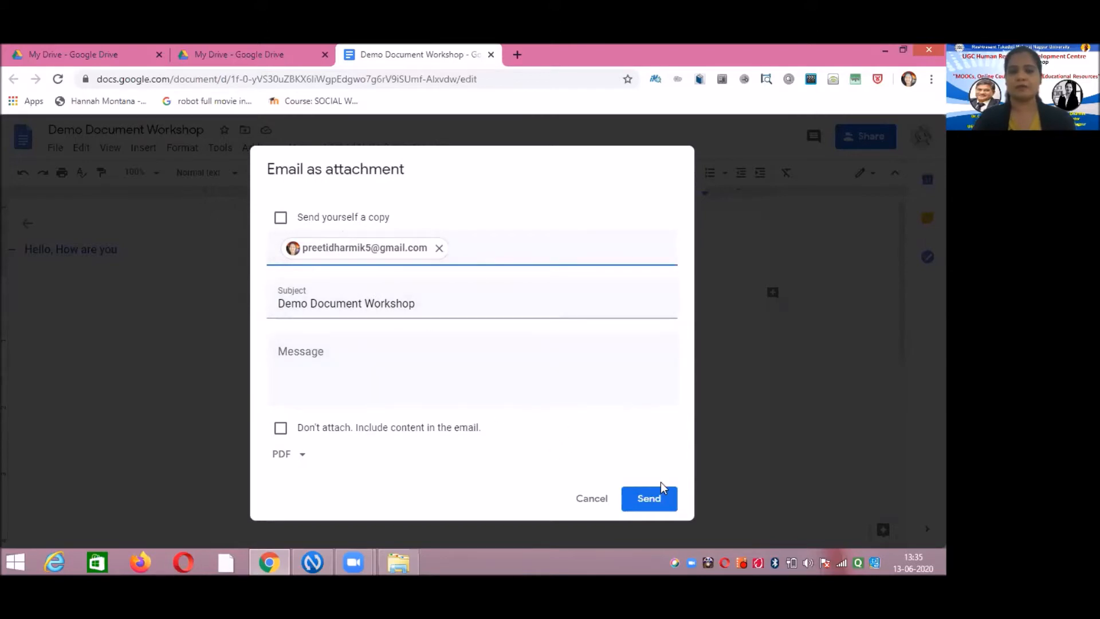
click(658, 502)
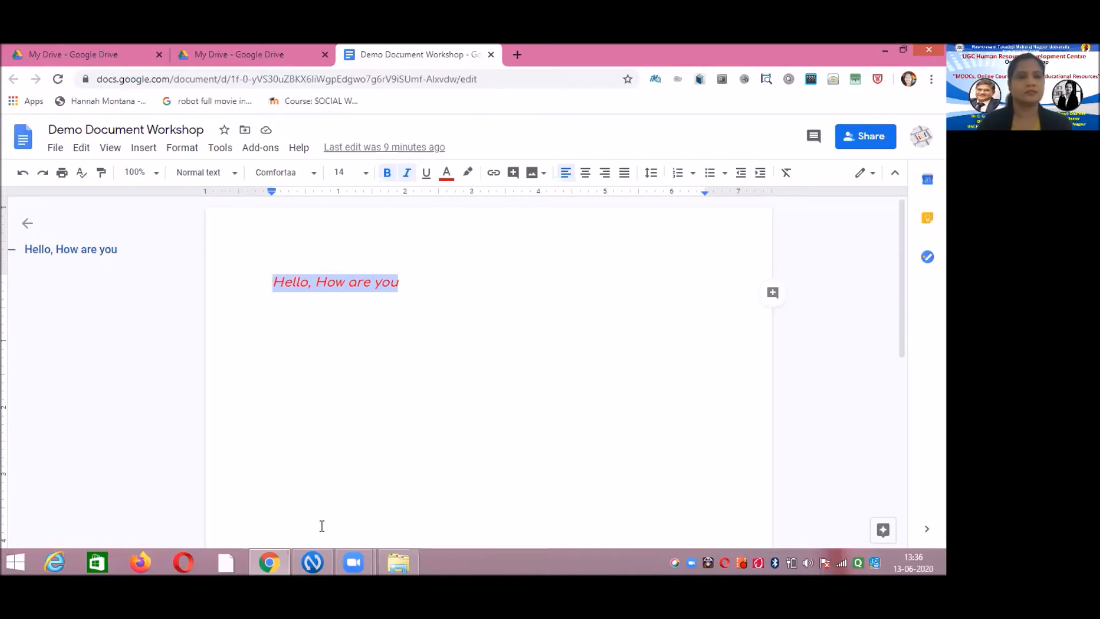
- Scroll the File menu down to Publish to the web, dismiss it, and reopen File
click(55, 149)
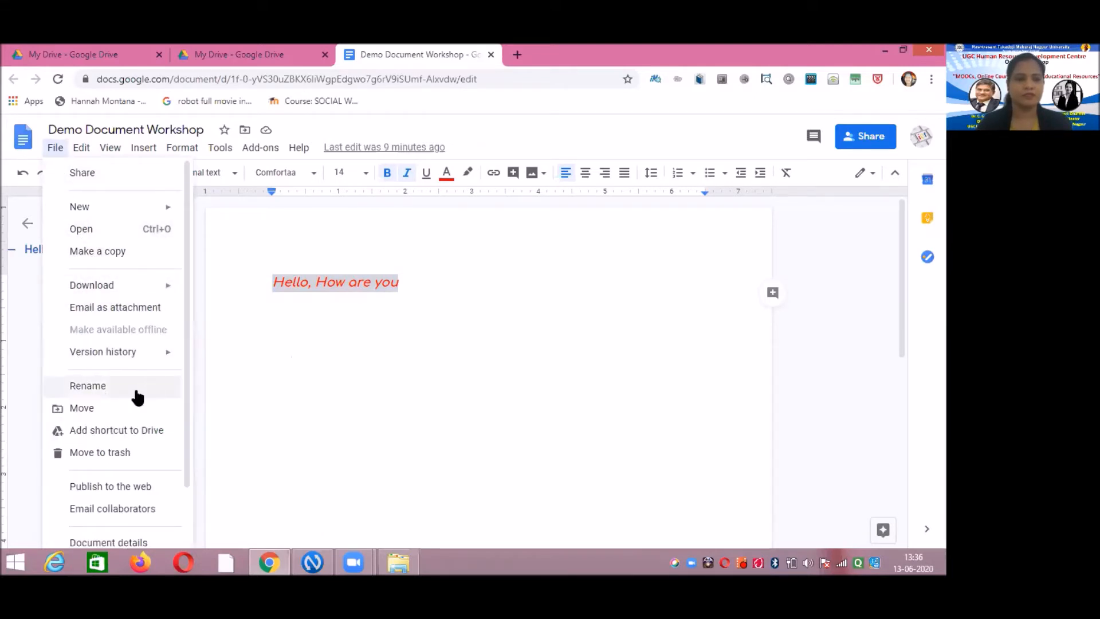
drag(185, 370, 184, 449)
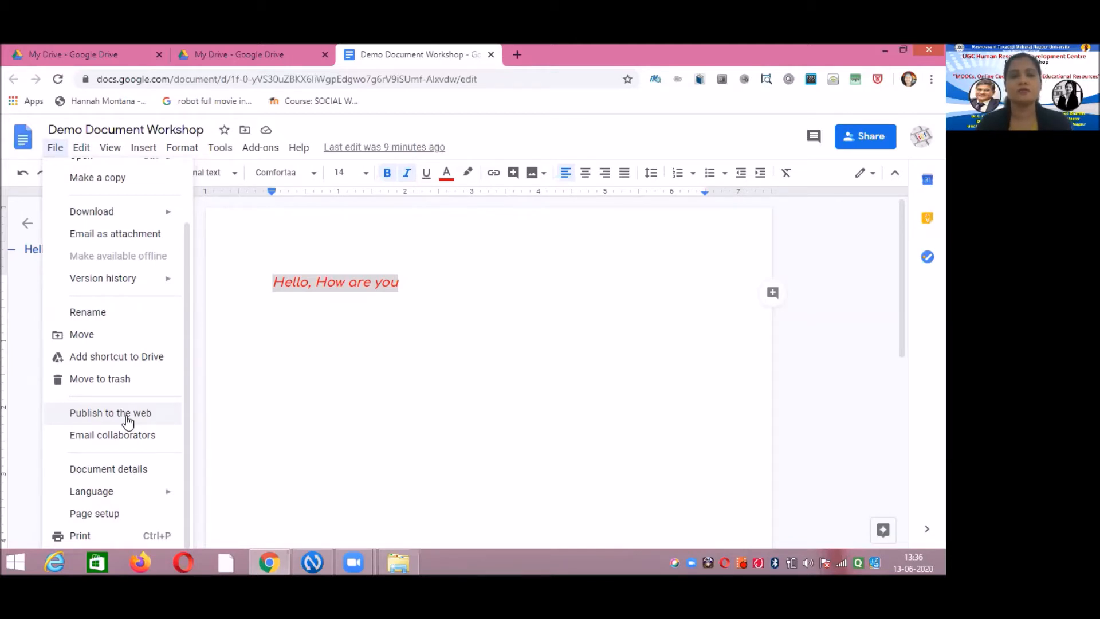
click(289, 401)
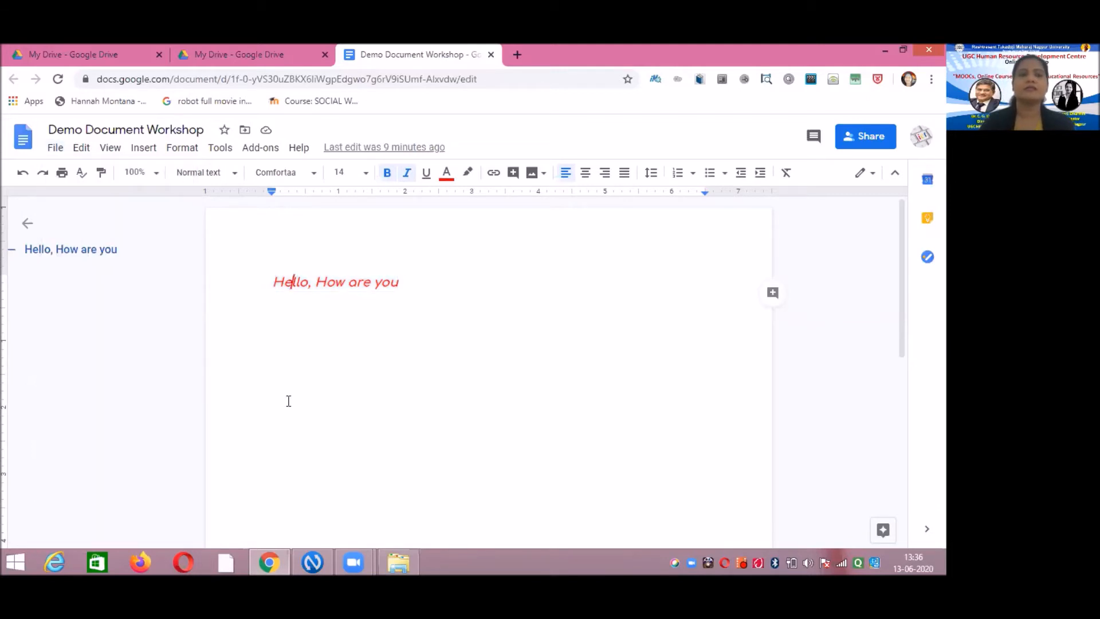
click(56, 149)
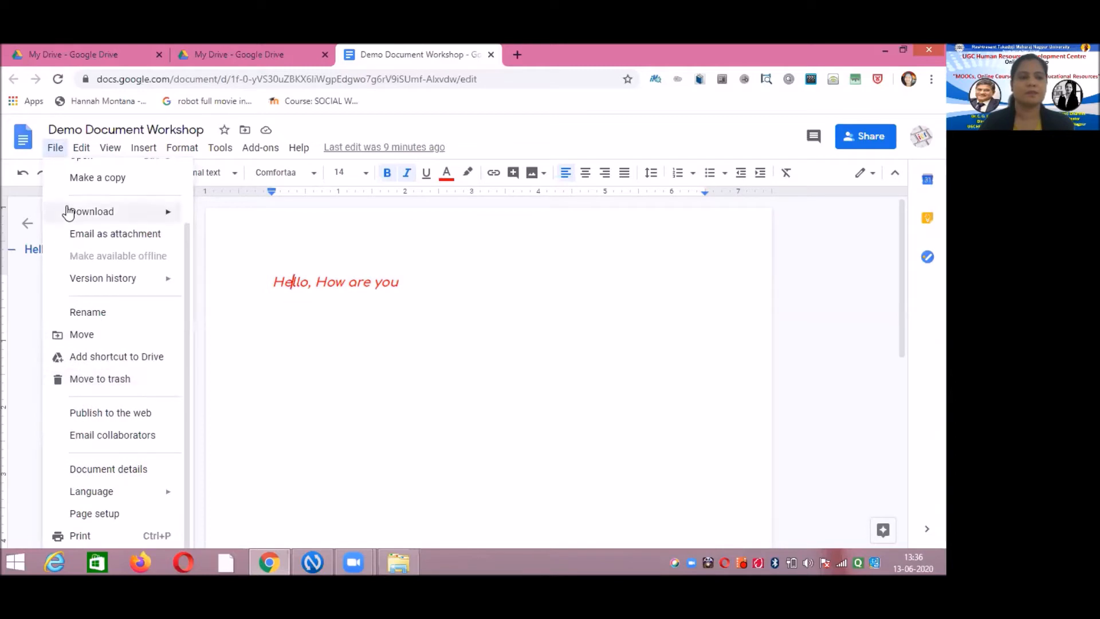
- Publish the document to the web, confirm with OK, and copy the published link
click(111, 414)
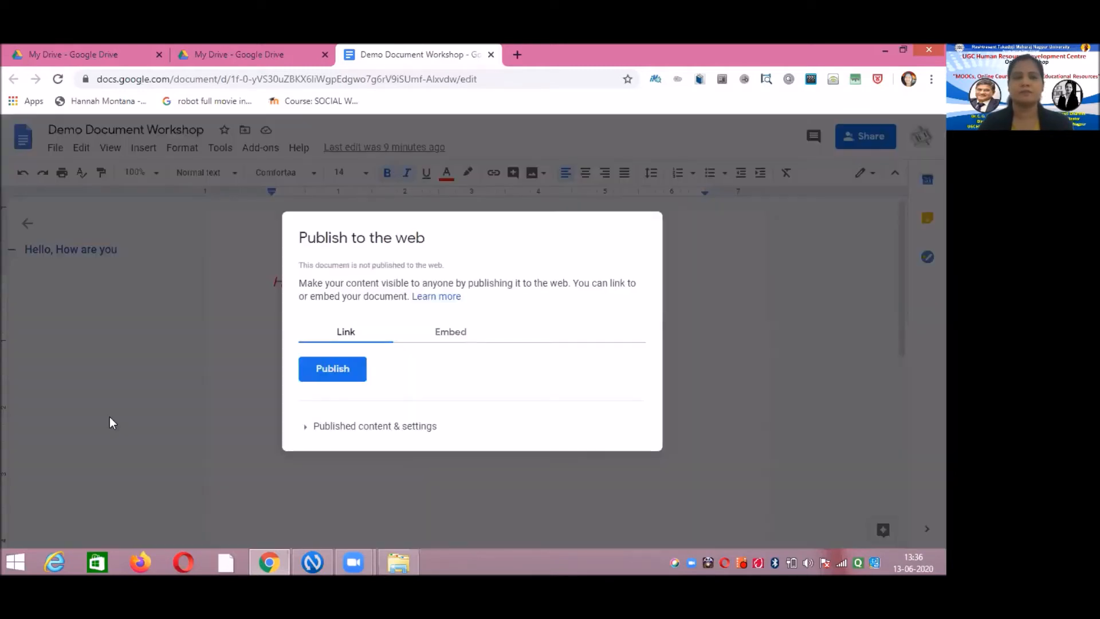
click(345, 378)
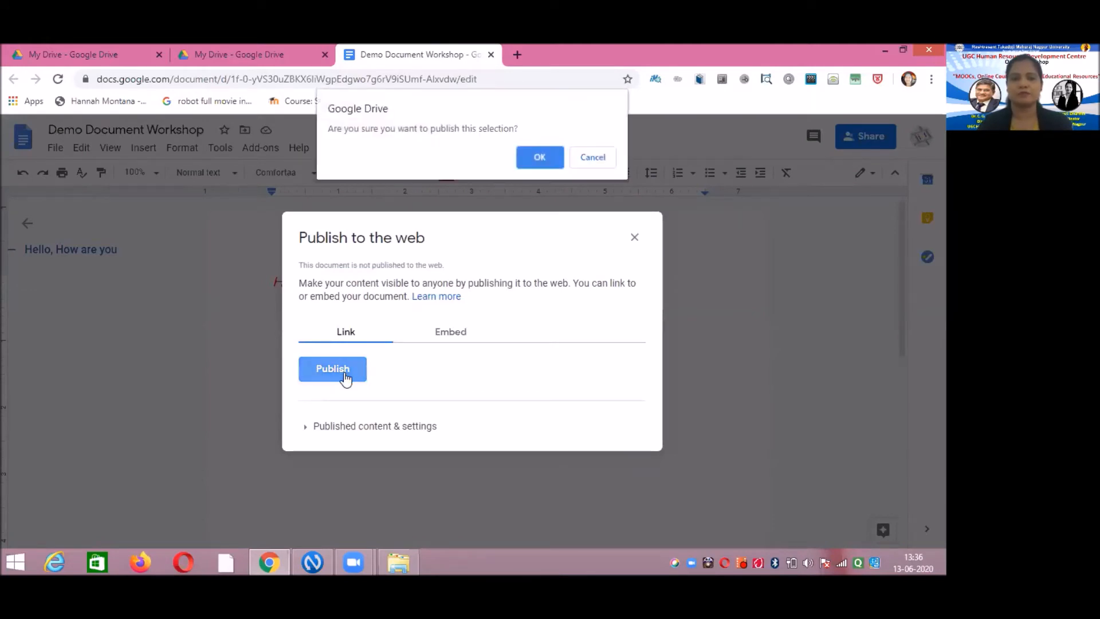
click(541, 159)
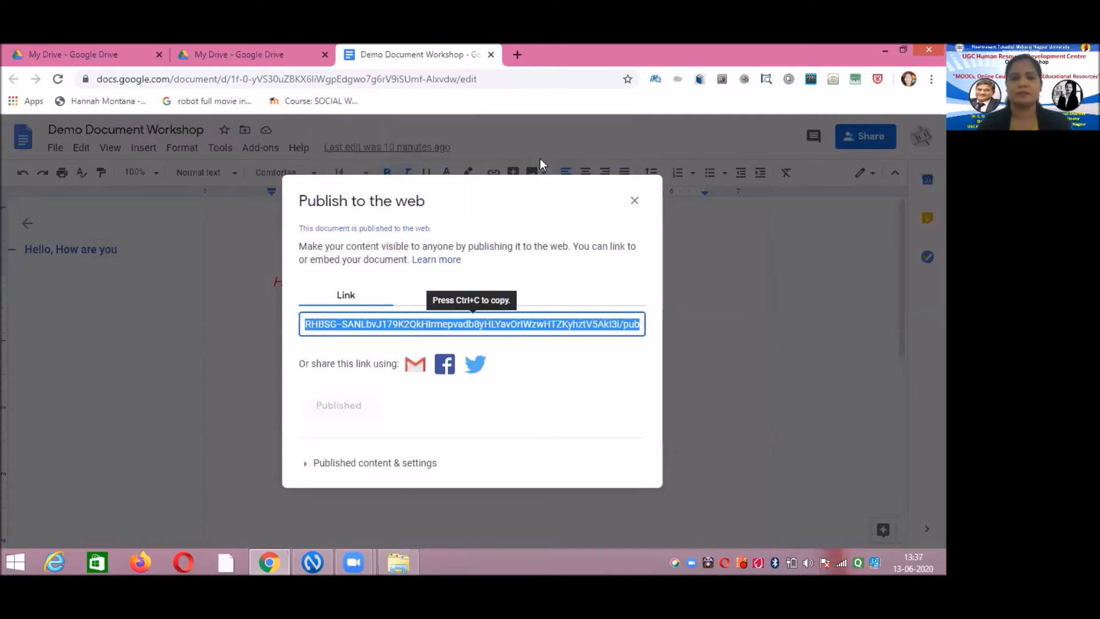
click(520, 320)
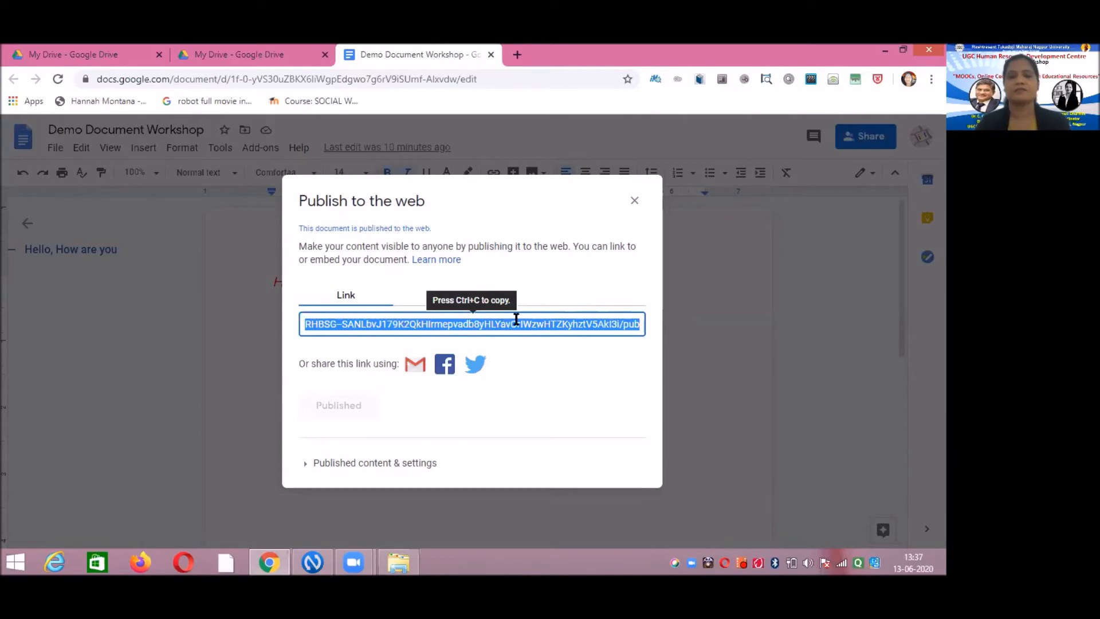
click(636, 202)
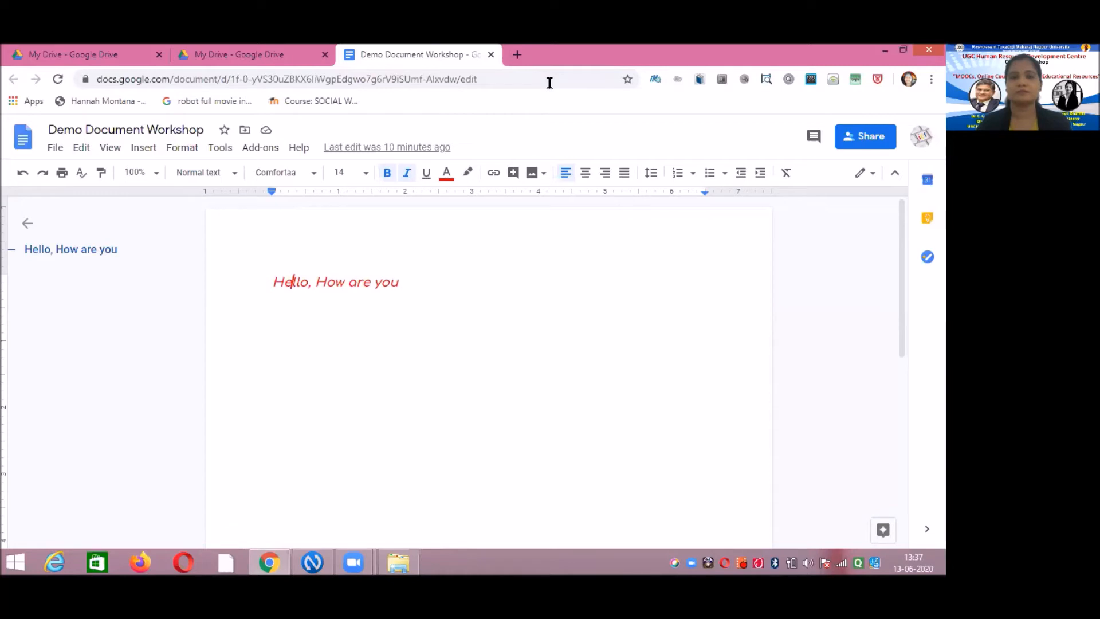
- Paste the copied published link into a new Chrome tab and load the page
click(517, 55)
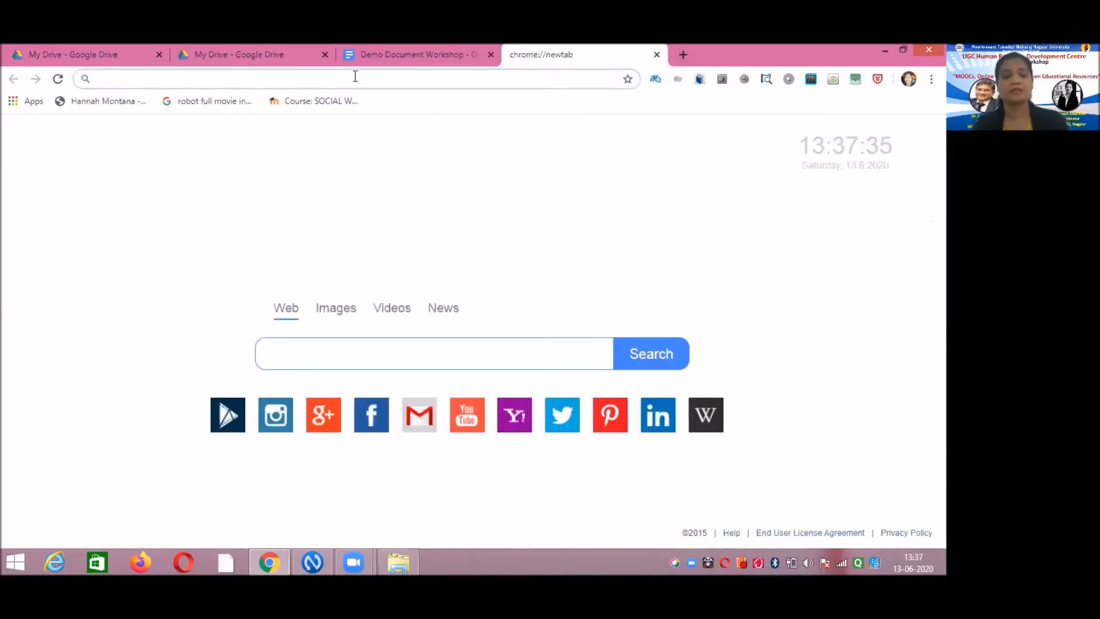
key(ctrl+v)
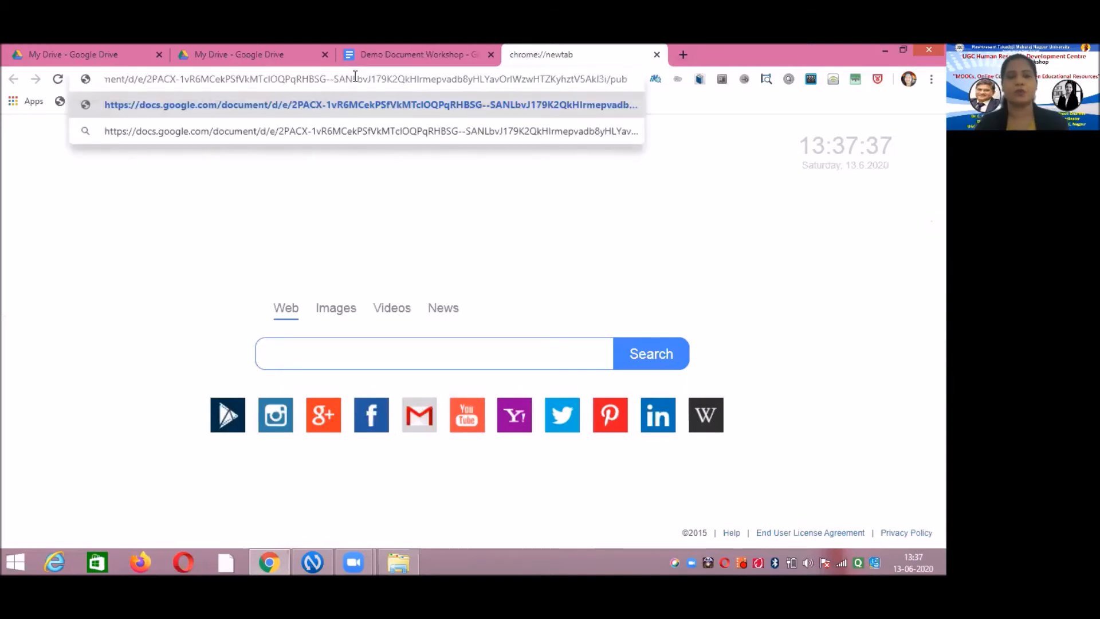
key(Return)
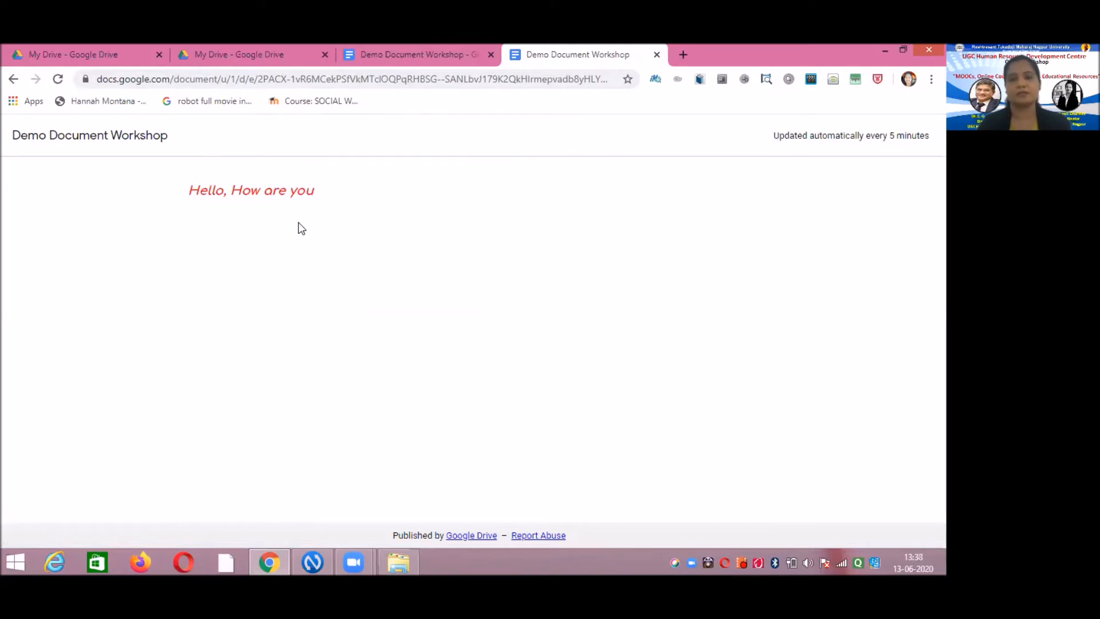
- Switch back to the 'Demo Document Workshop - Google Docs' editor tab
click(430, 53)
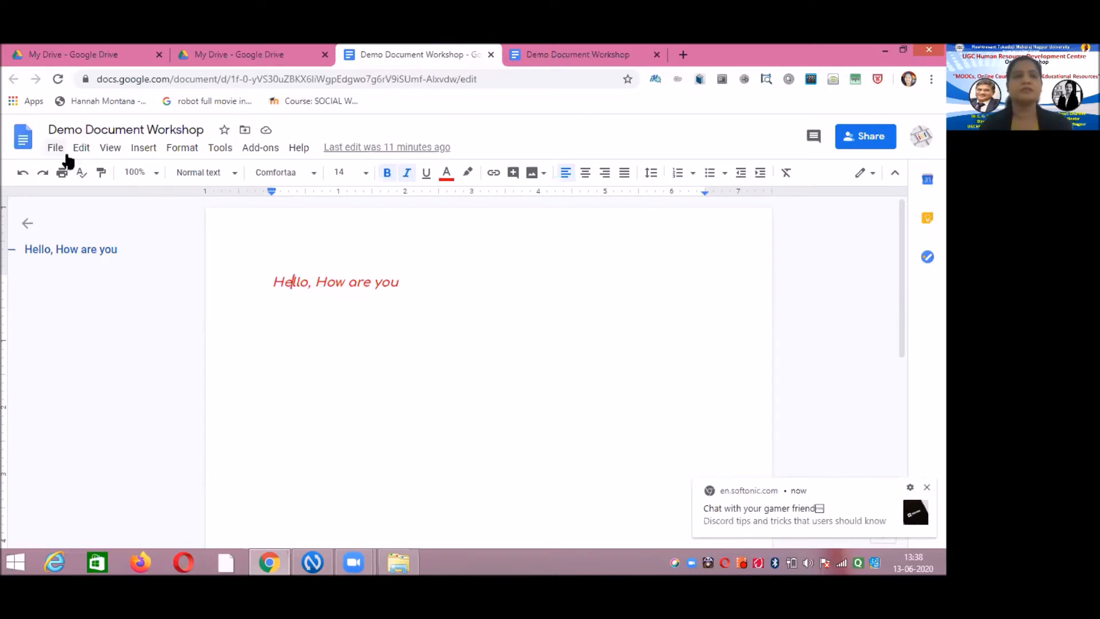
- Start a new line below the greeting and set the document language to हिन्दी (Hindi)
click(407, 283)
key(Return)
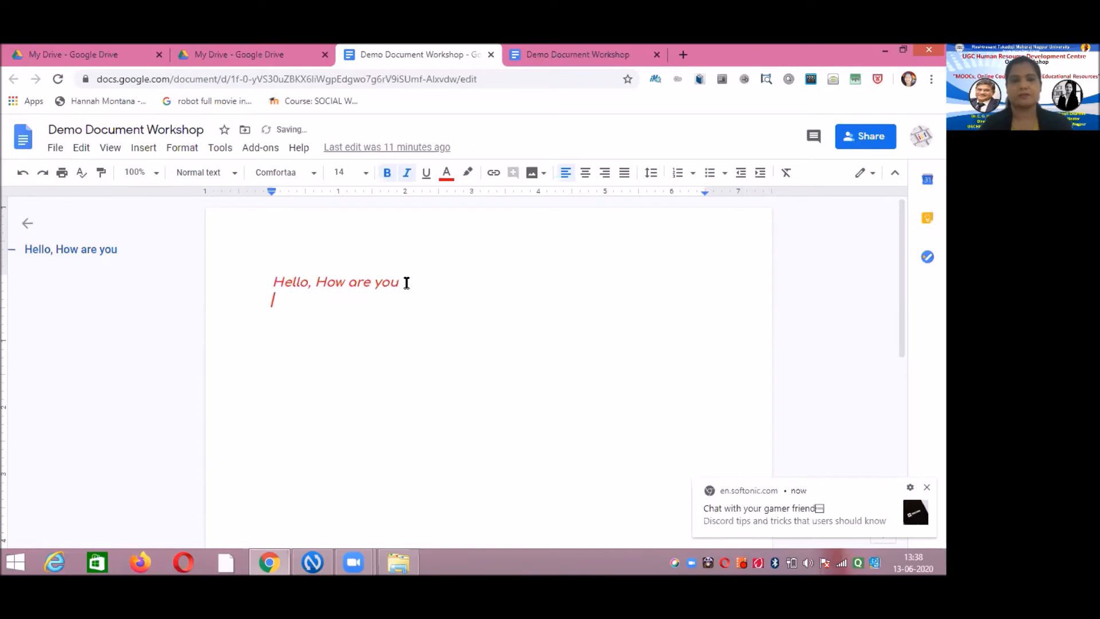
click(57, 152)
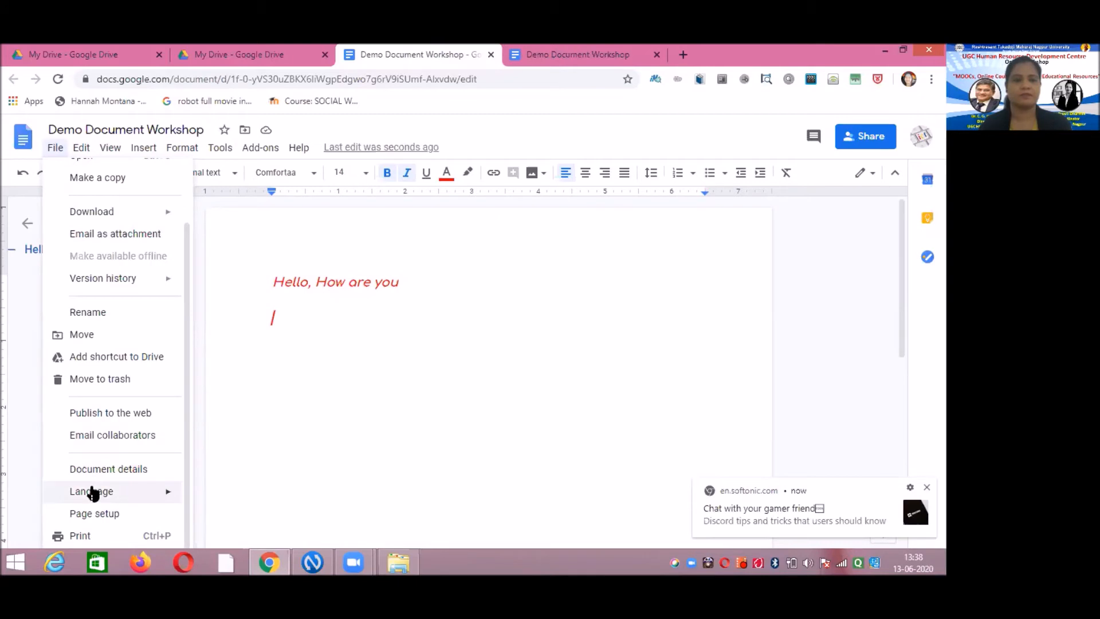
mouse_move(93, 499)
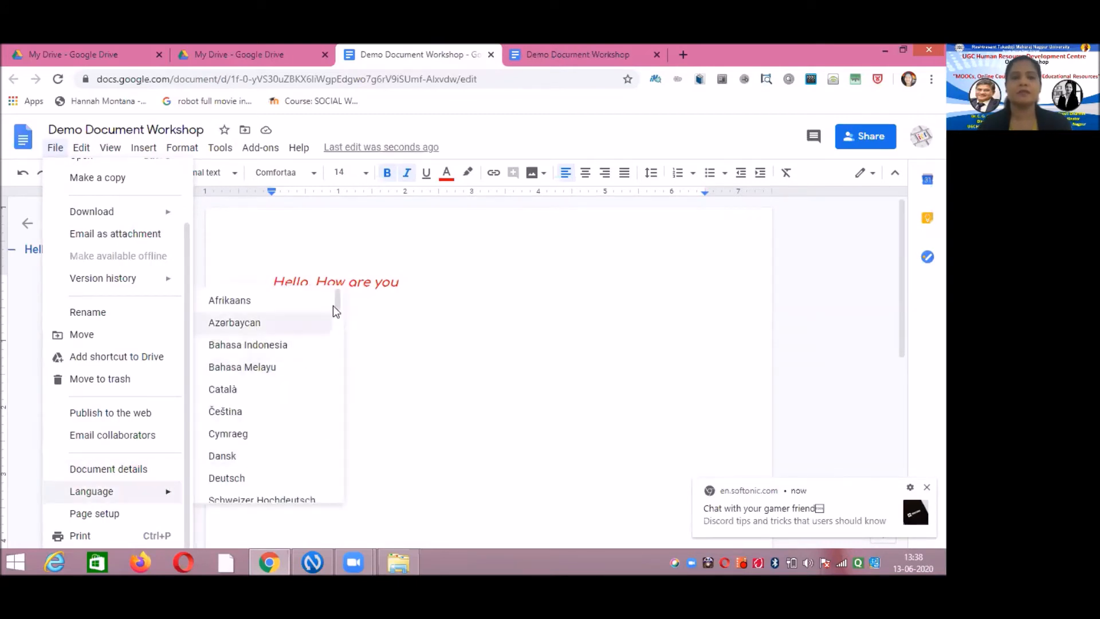
drag(339, 304, 340, 452)
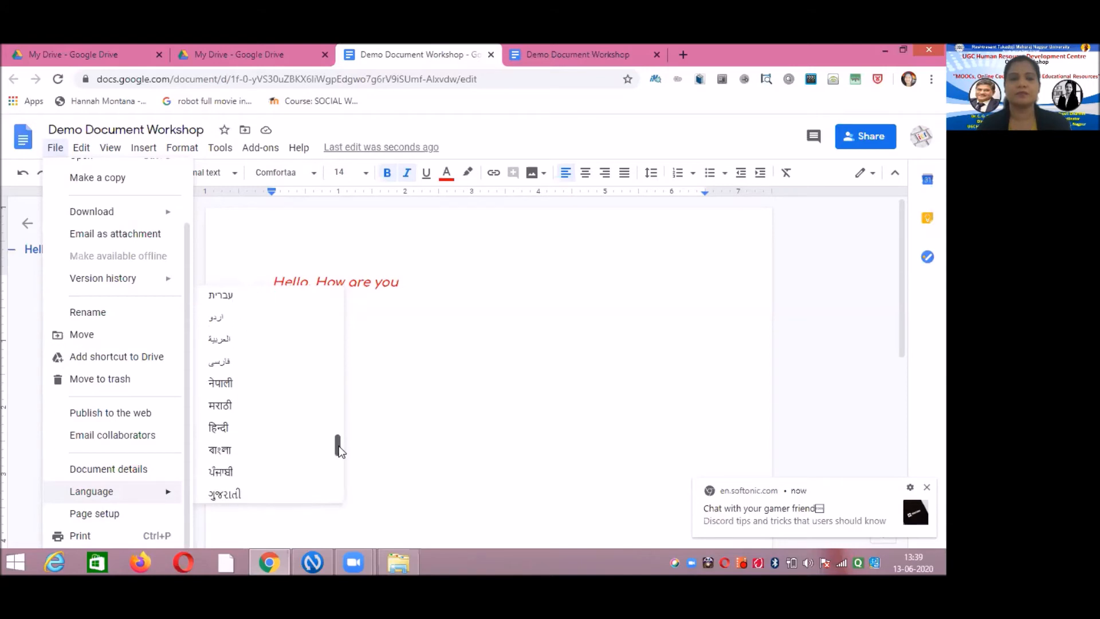
click(221, 430)
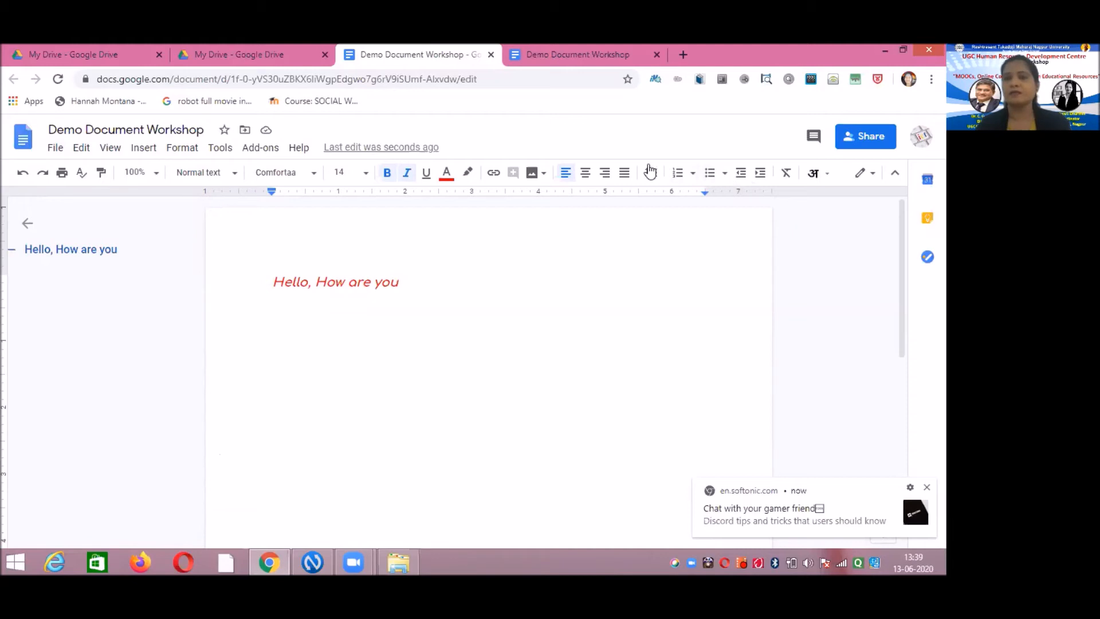
- Enable Hindi transliteration and type 'namshkar', inserting नमस्कार below the greeting
click(828, 178)
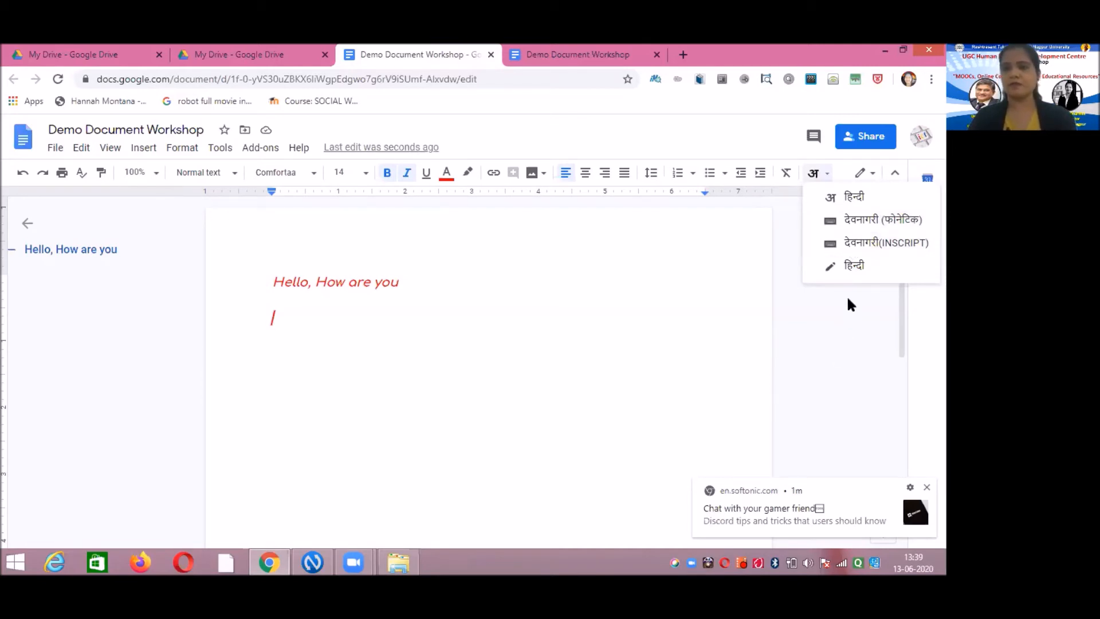
click(855, 199)
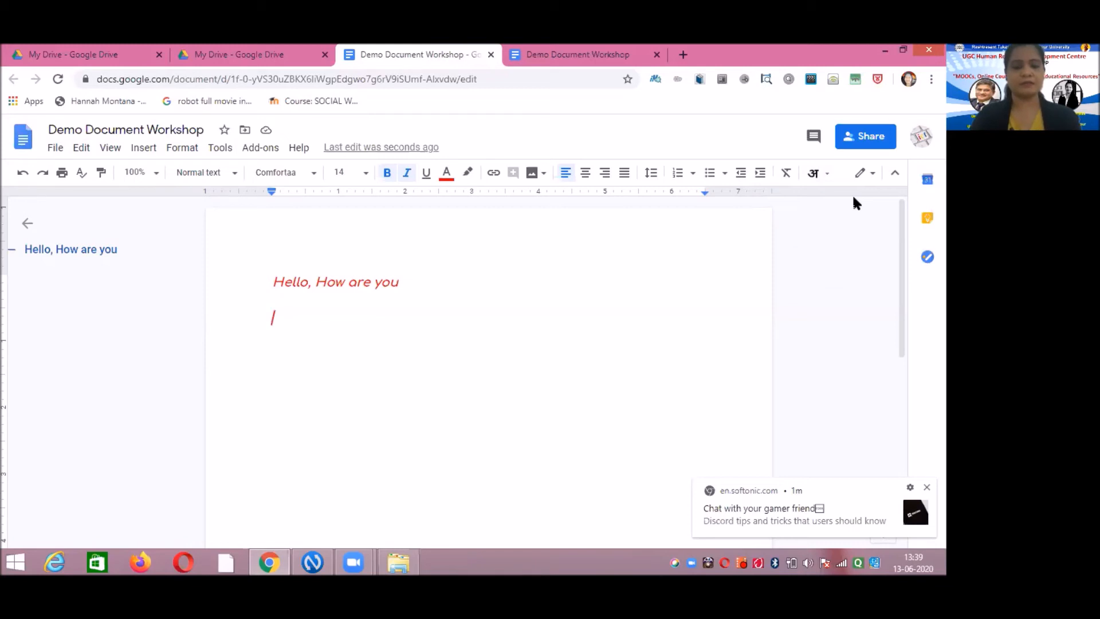
text(namshkar)
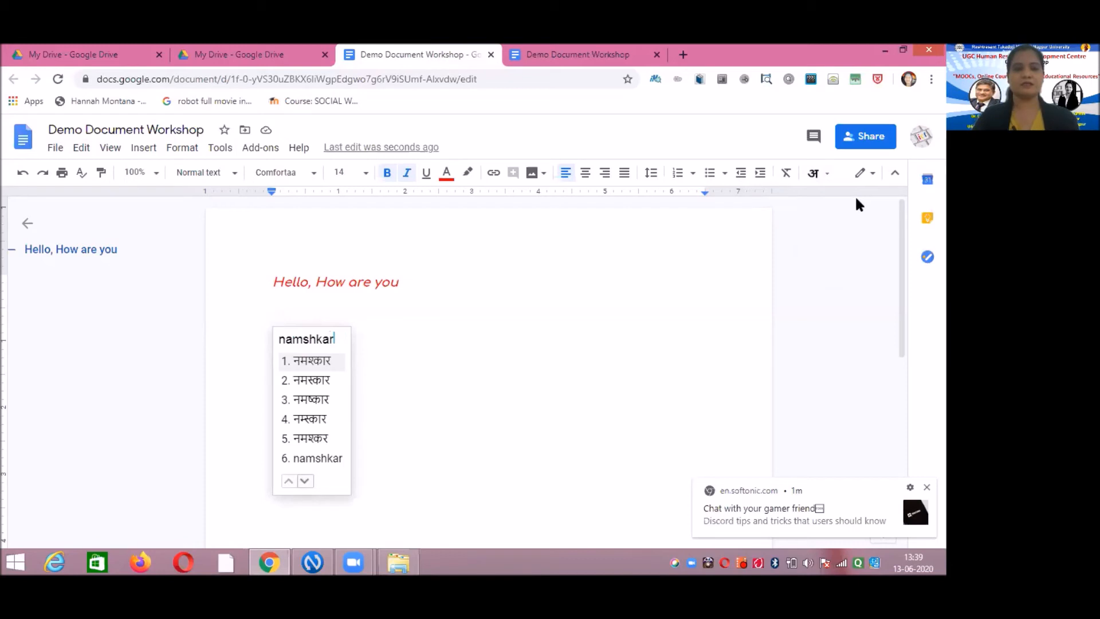
click(322, 380)
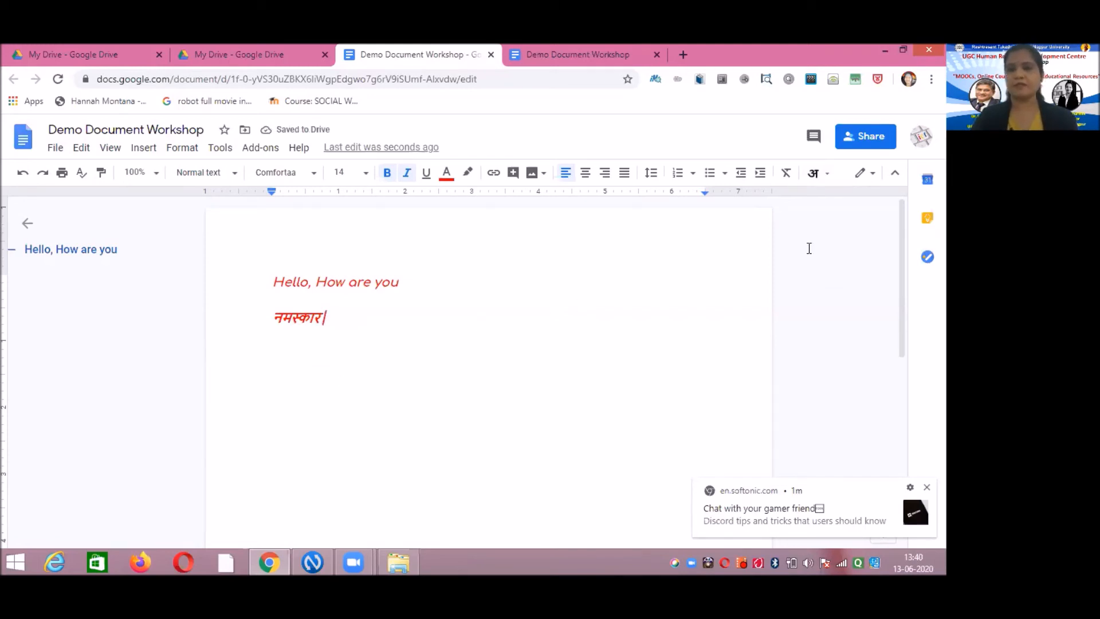
- Open the देवनागरी (फोनेटिक) keyboard and leave an empty line below नमस्कार after deleting a test word
click(829, 175)
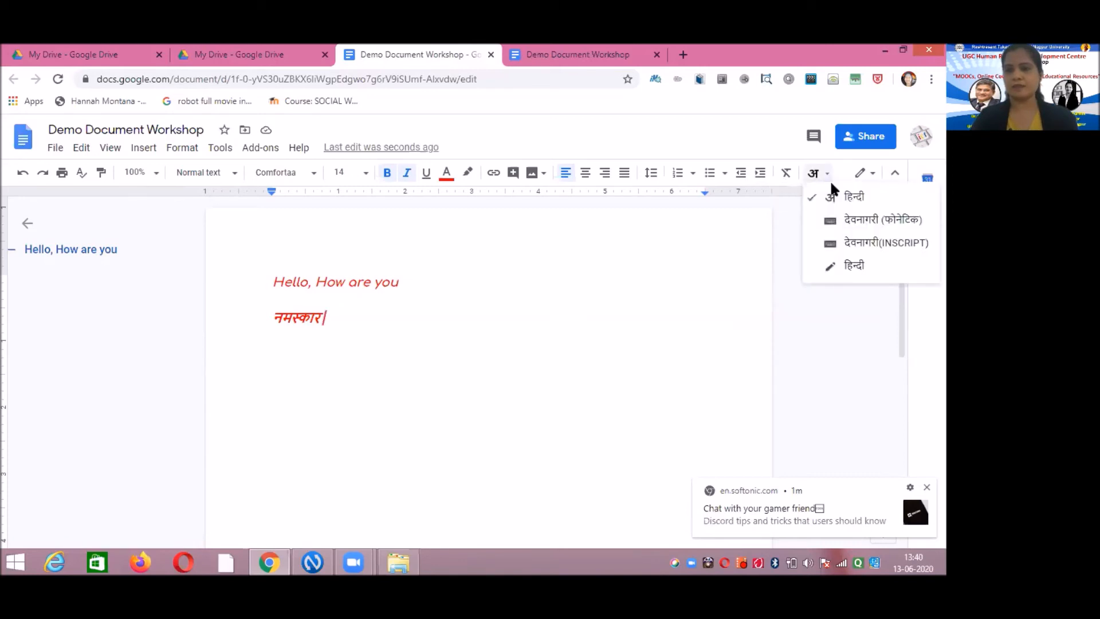
click(858, 222)
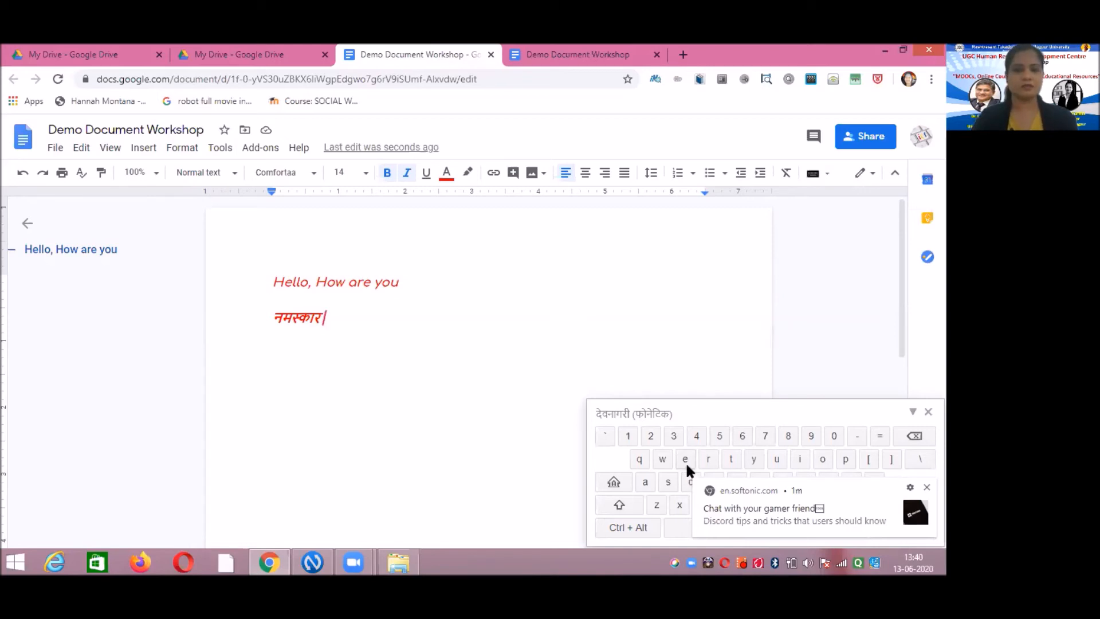
key(Return)
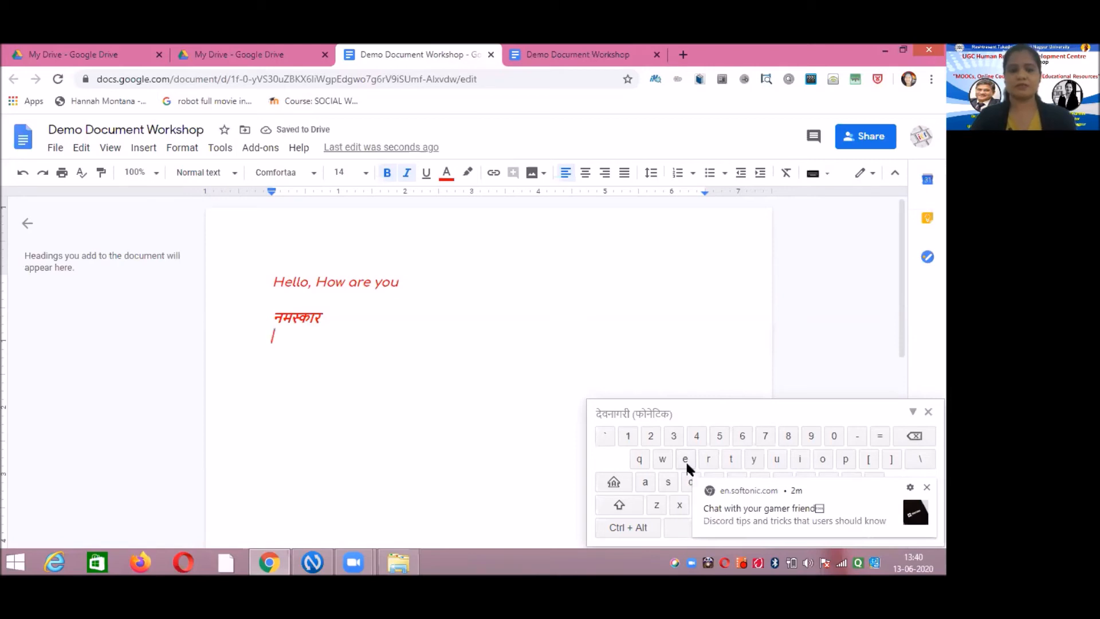
text(न)
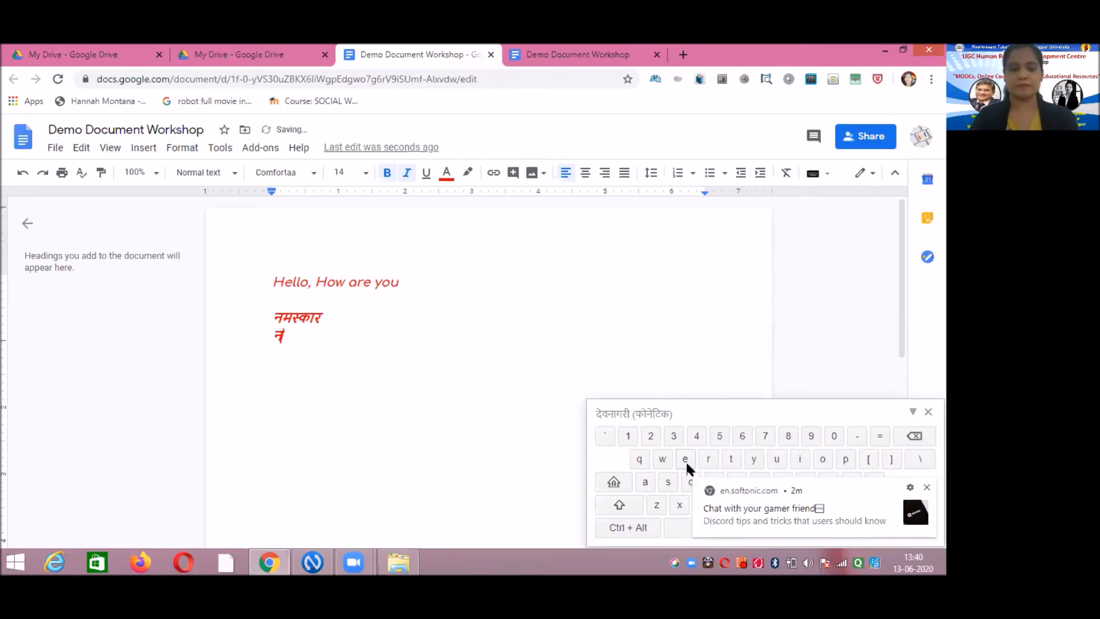
text(मस्क्र्a)
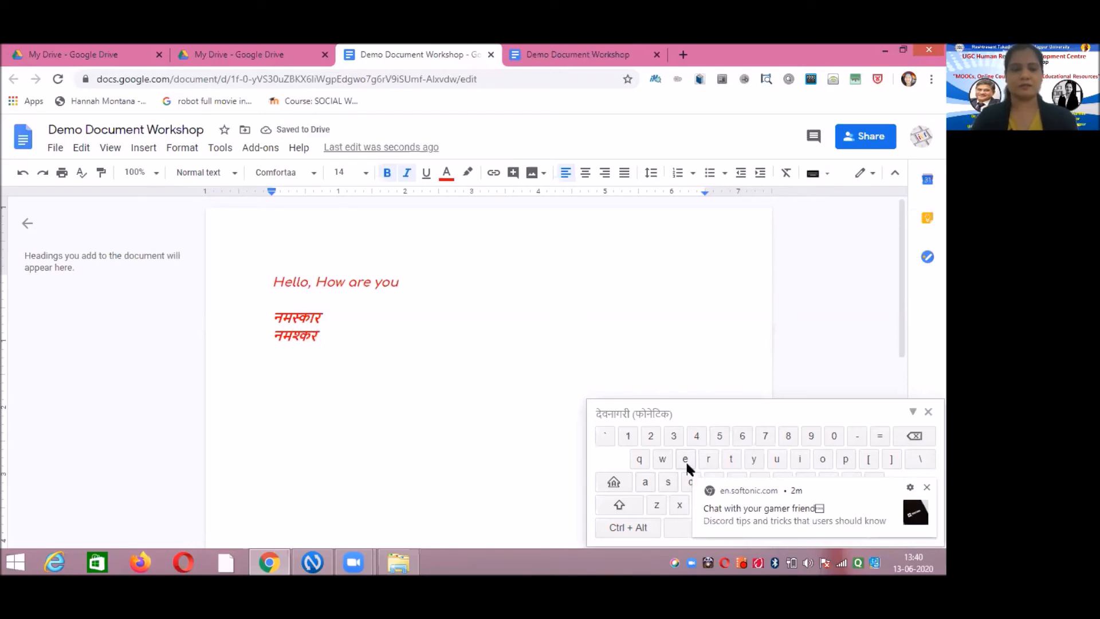
key(BackSpace)
key(BackSpace)
key(BackSpace)
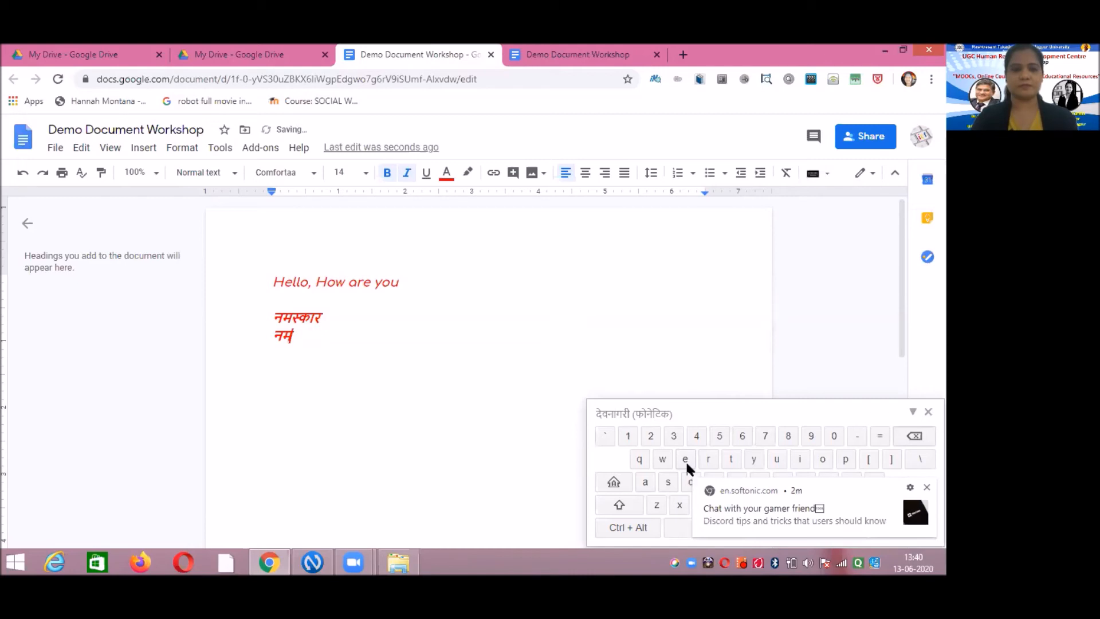
key(BackSpace)
key(BackSpace)
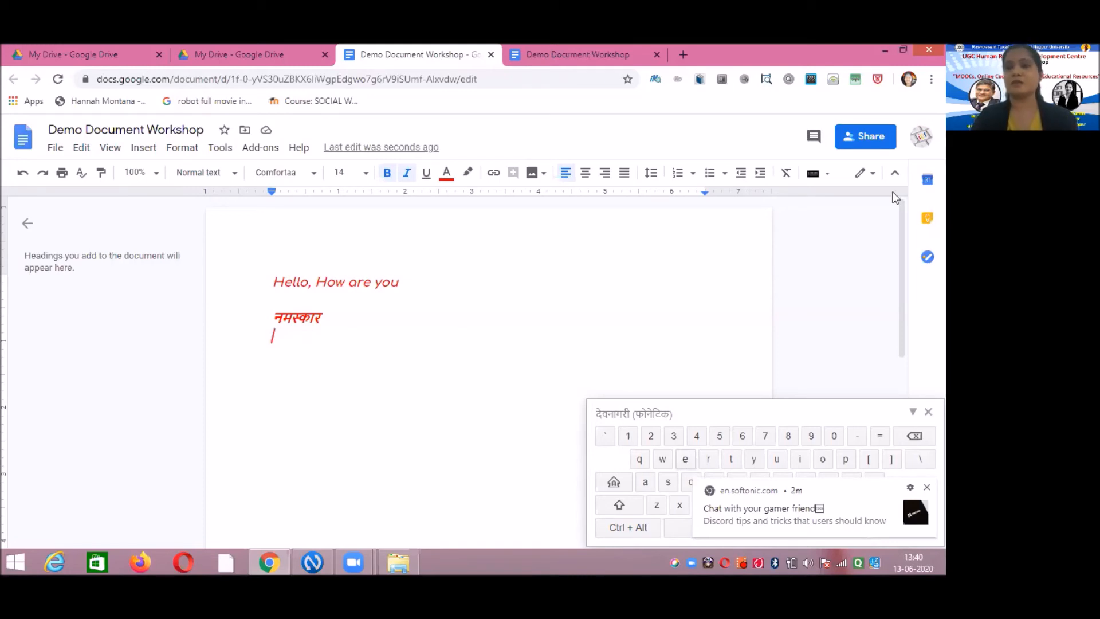
click(827, 174)
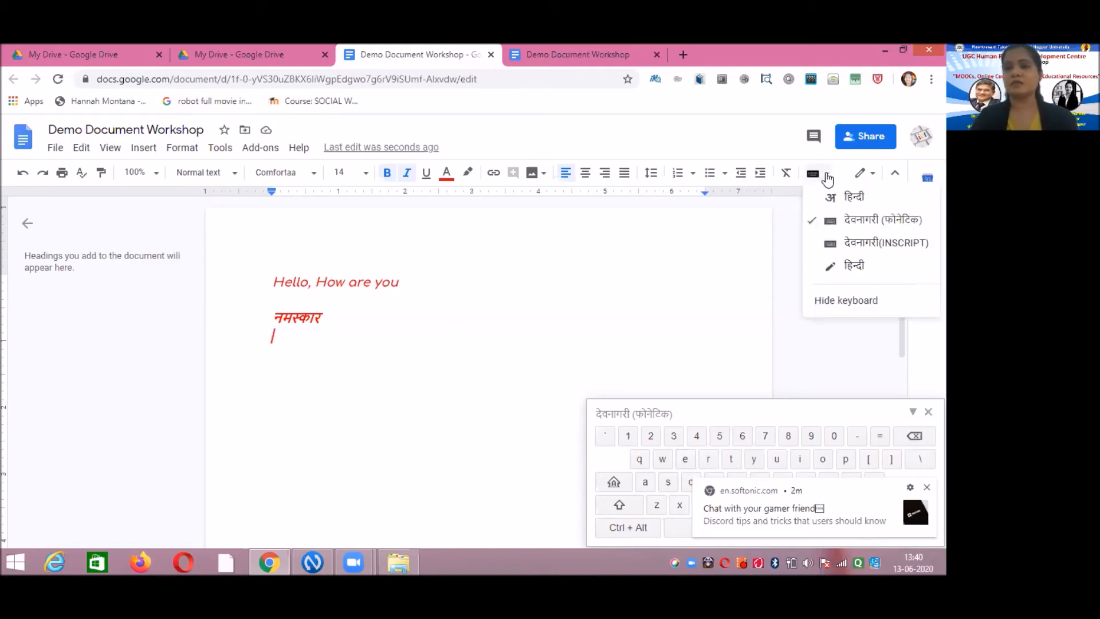
- Switch to the Devanagari INSCRIPT on-screen keyboard, move it up, and enter letters प ब ह ग र
click(858, 243)
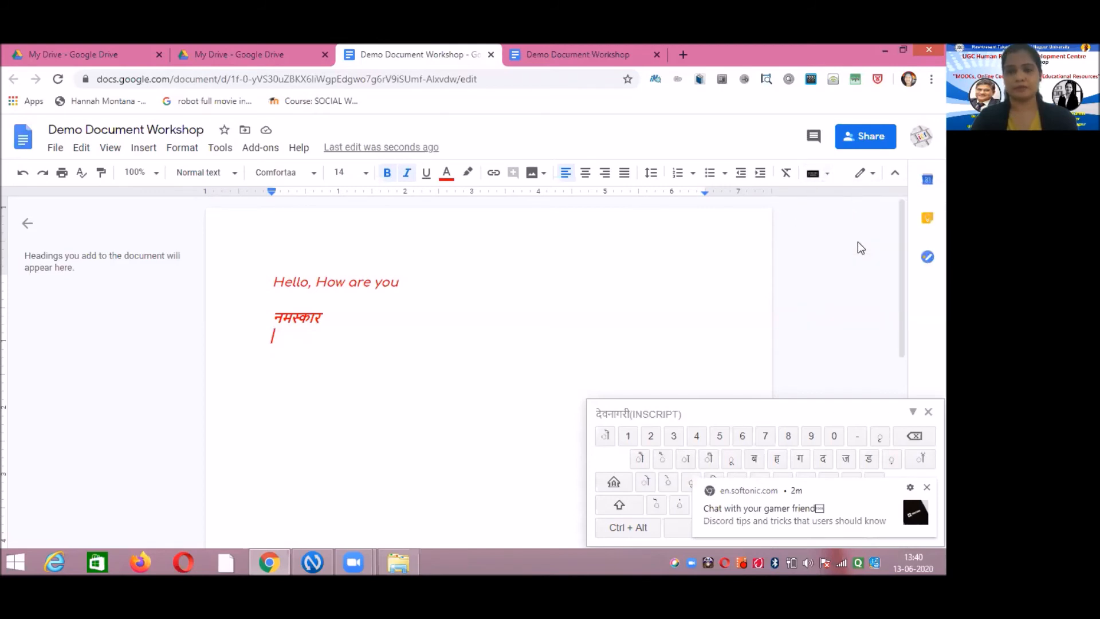
drag(720, 406, 704, 241)
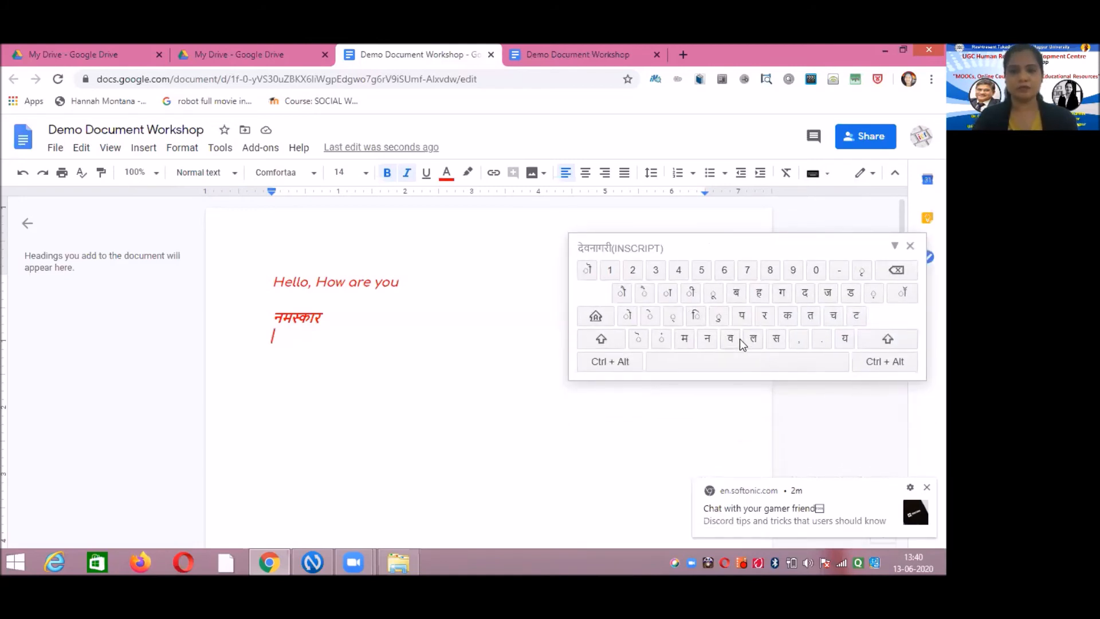
click(741, 315)
click(740, 296)
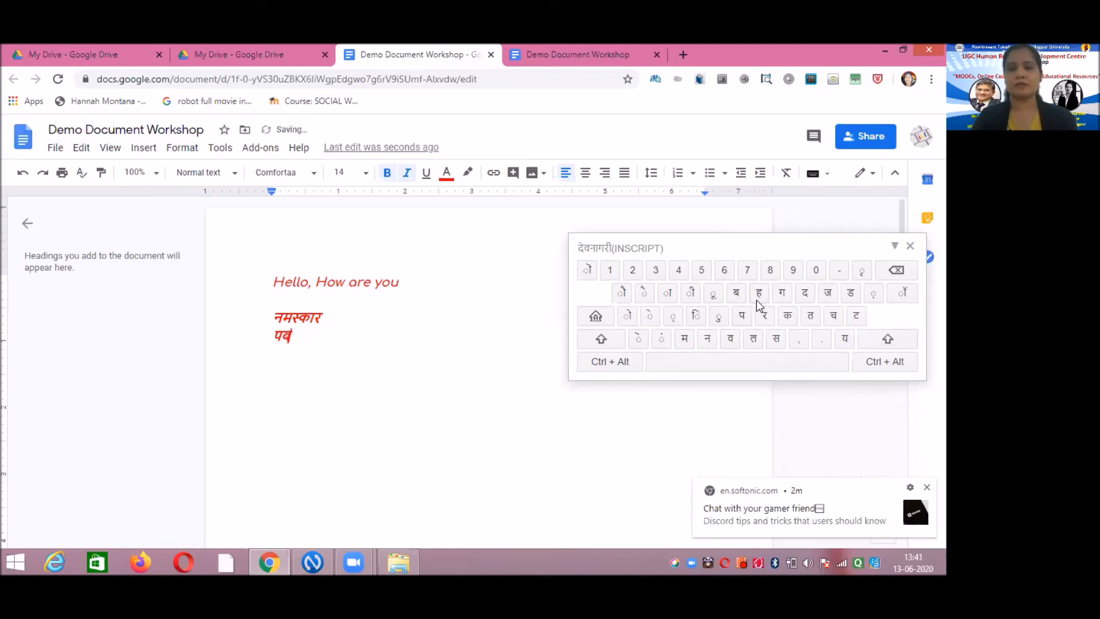
click(762, 295)
click(784, 297)
click(765, 316)
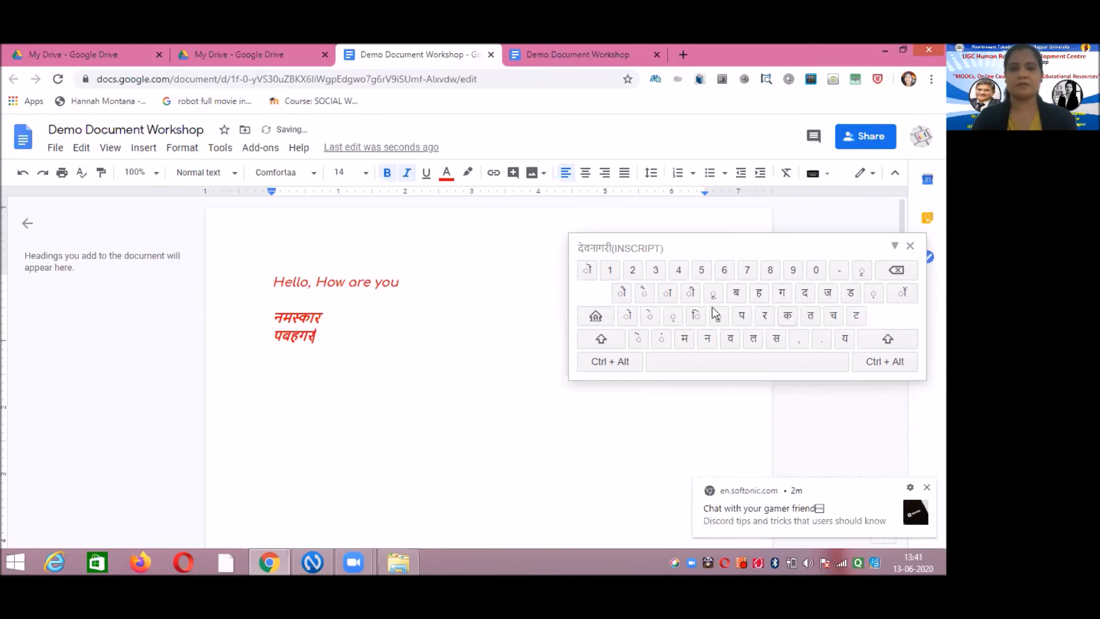
- Clear the wrong letters and type नमसक on the second Hindi line, then lower the keyboard
click(707, 341)
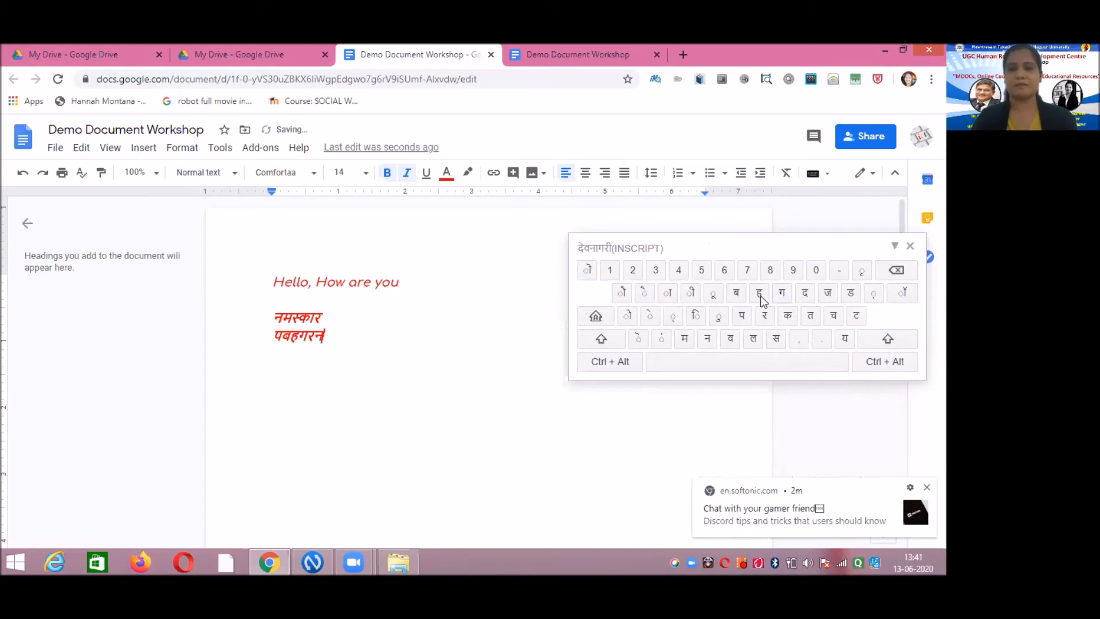
key(BackSpace)
key(BackSpace)
key(BackSpace)
key(BackSpace)
key(BackSpace)
key(BackSpace)
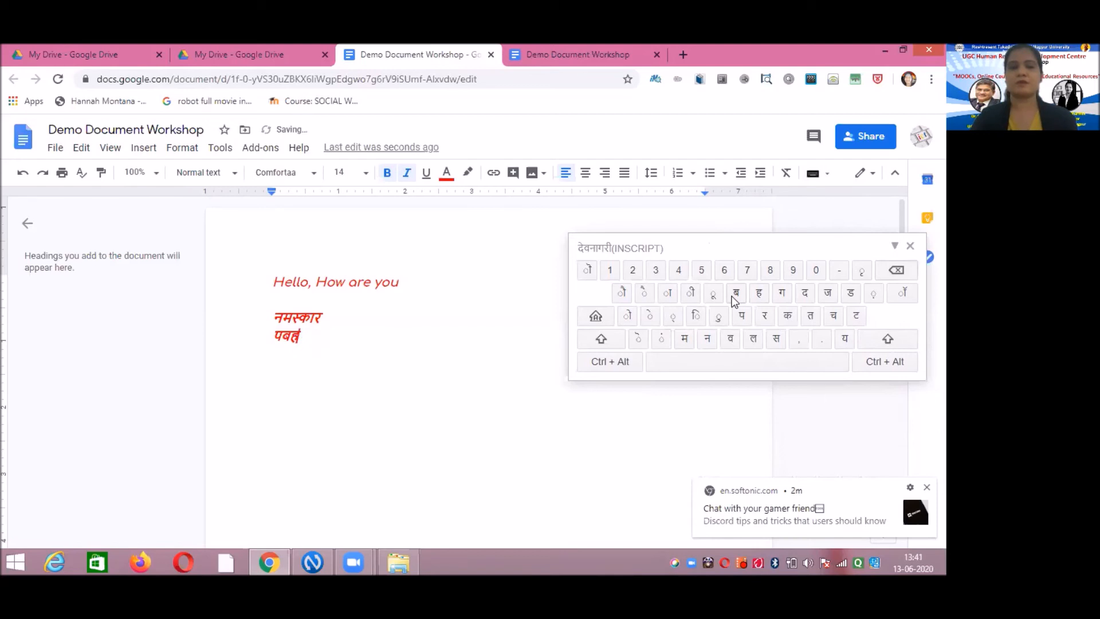
click(710, 341)
click(686, 340)
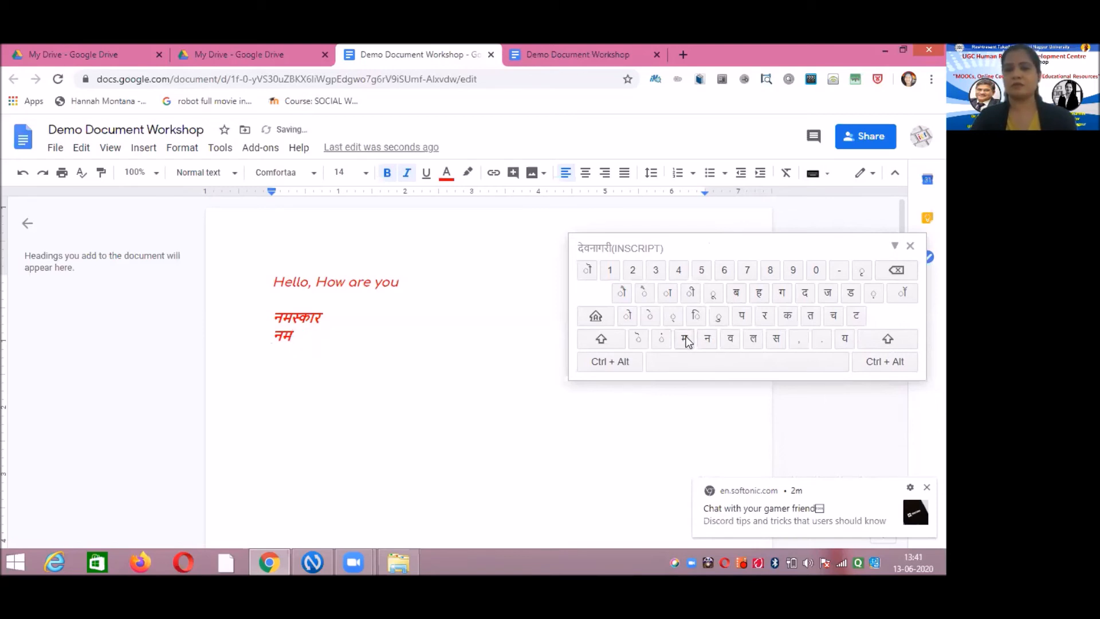
click(778, 339)
click(790, 317)
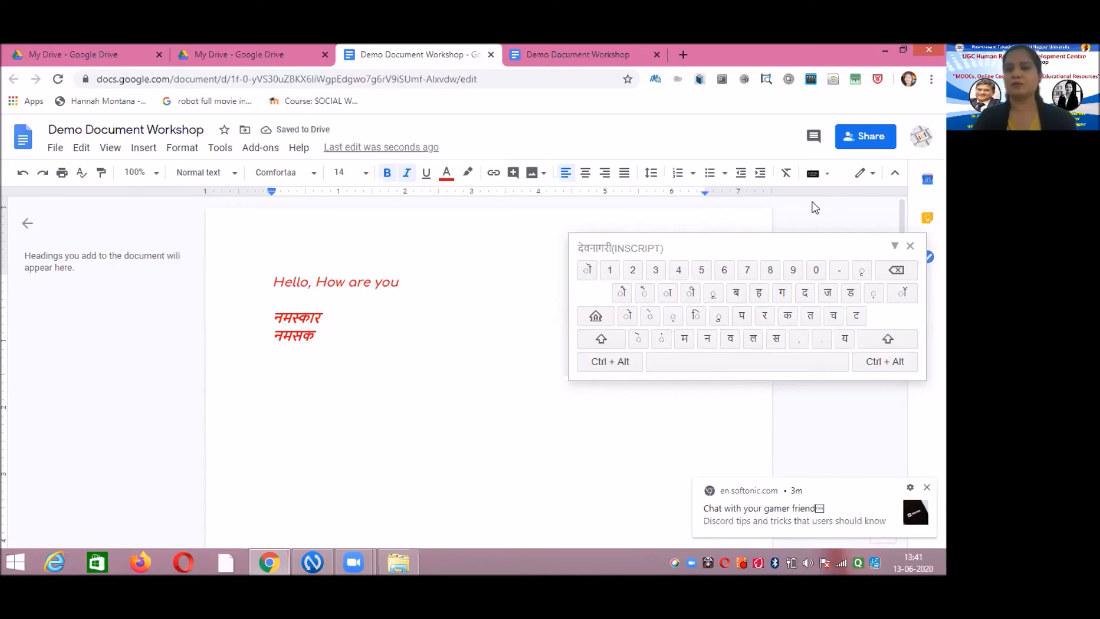
drag(776, 256, 756, 377)
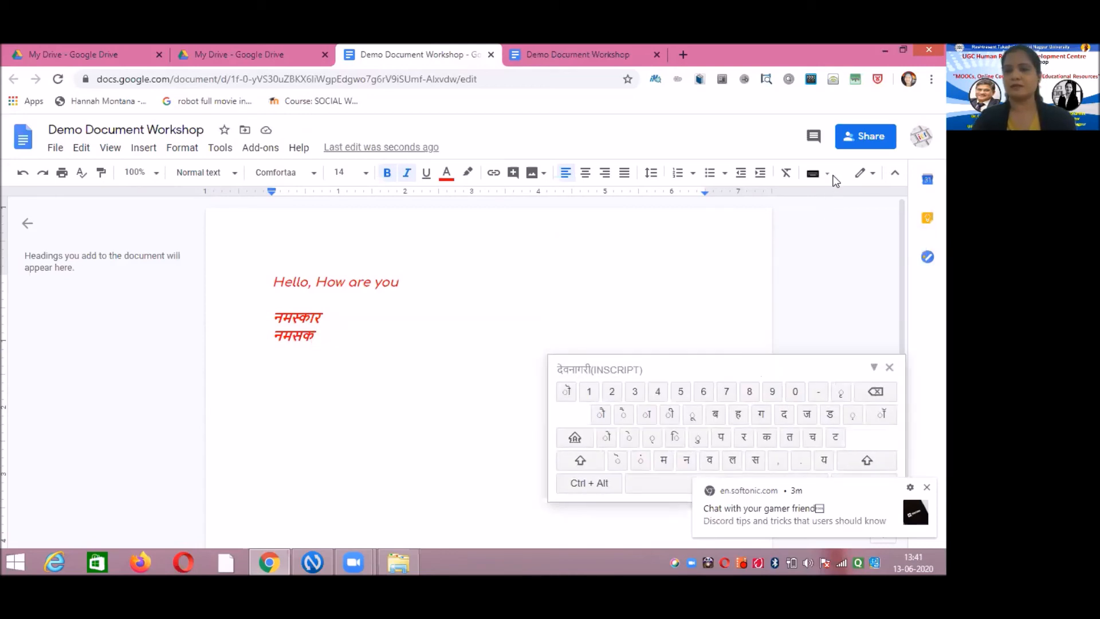
click(829, 173)
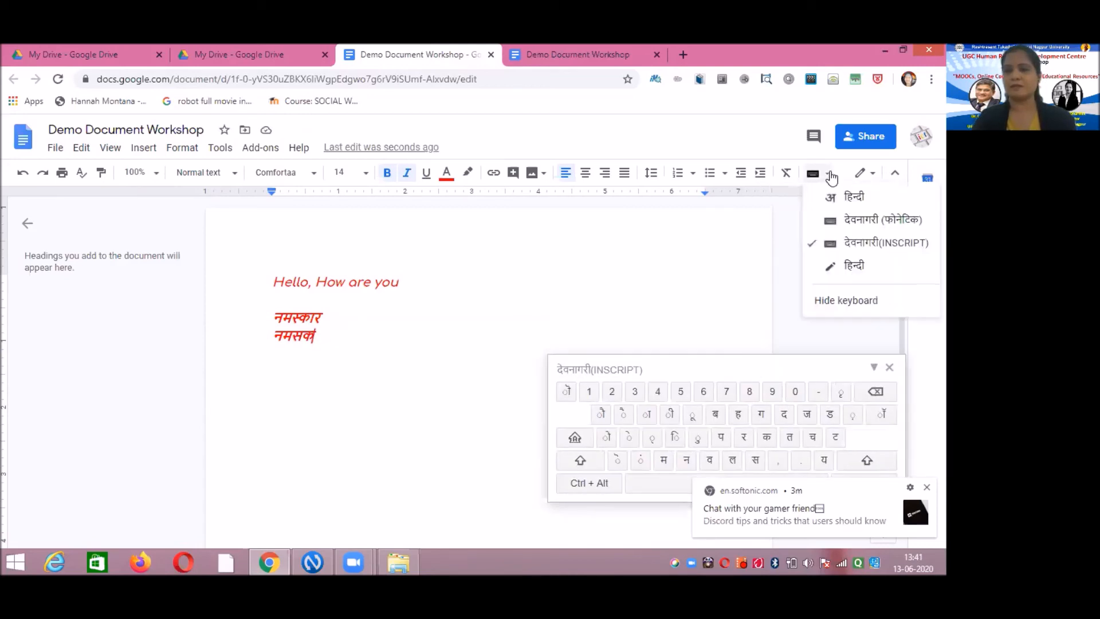
- Switch to हिन्दी handwriting input and draw नमस्कार stroke by stroke in the handwriting panel
click(854, 267)
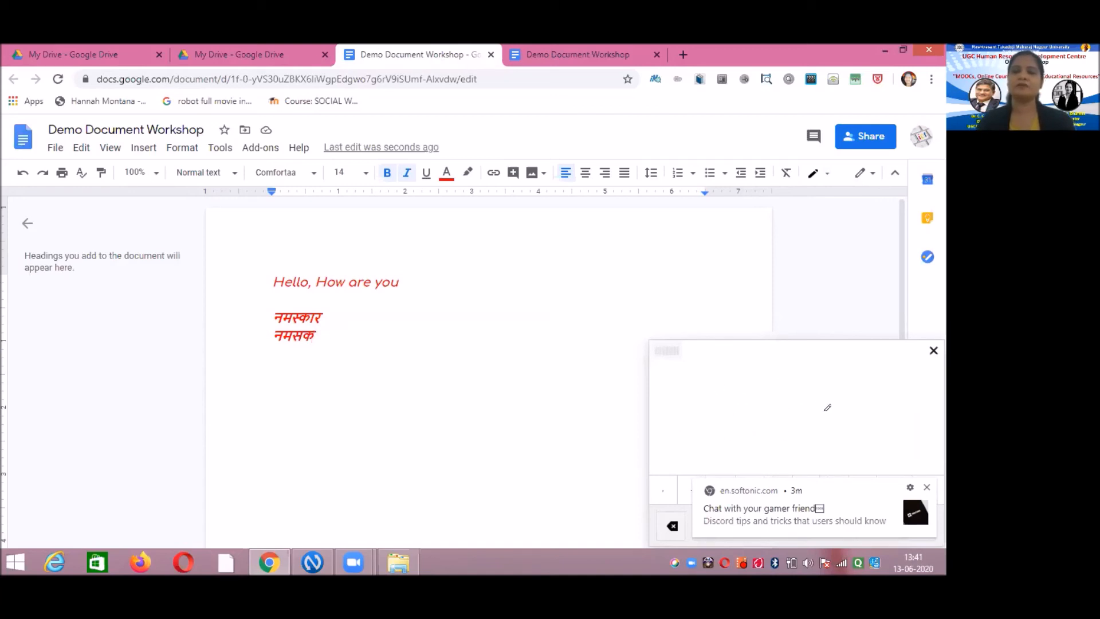
mouse_move(676, 444)
mouse_down()
mouse_move(669, 457)
mouse_move(672, 433)
mouse_move(690, 423)
mouse_move(681, 407)
mouse_move(700, 451)
mouse_up()
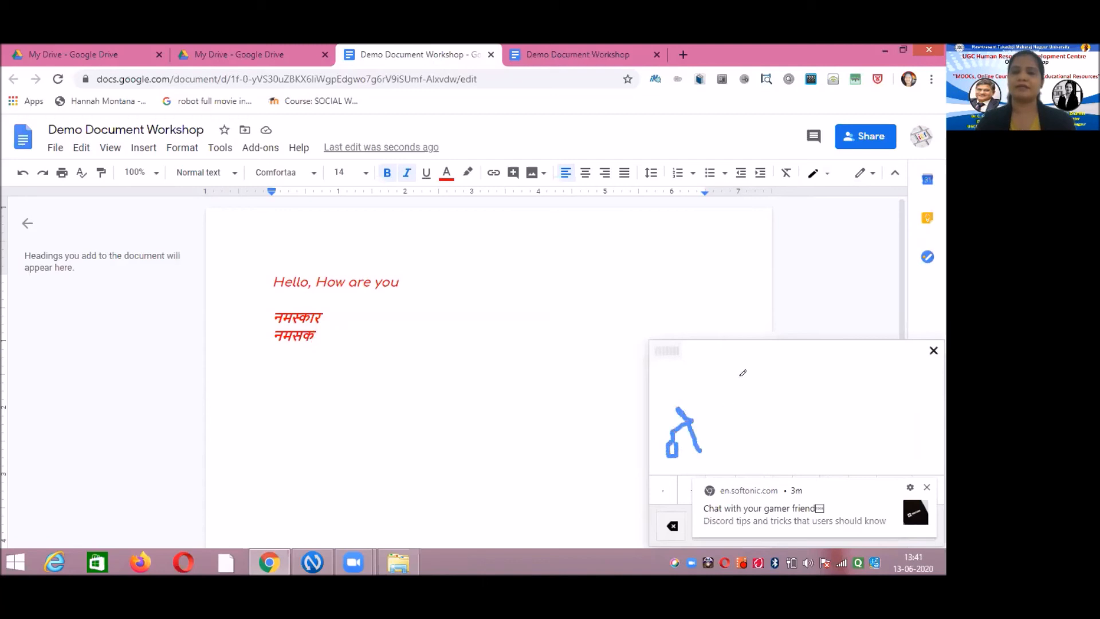
mouse_move(706, 398)
mouse_down()
mouse_move(724, 433)
mouse_move(742, 381)
mouse_move(761, 422)
mouse_up()
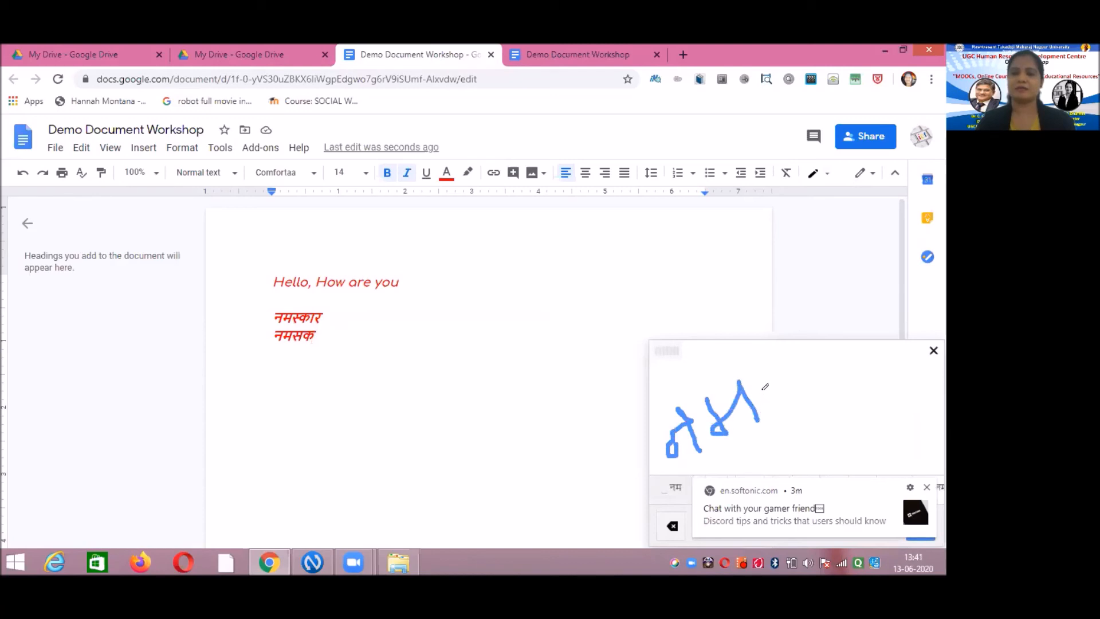
mouse_move(766, 382)
mouse_down()
mouse_move(771, 401)
mouse_move(794, 407)
mouse_move(790, 381)
mouse_move(814, 378)
mouse_move(803, 365)
mouse_move(823, 397)
mouse_move(818, 371)
mouse_move(856, 389)
mouse_up()
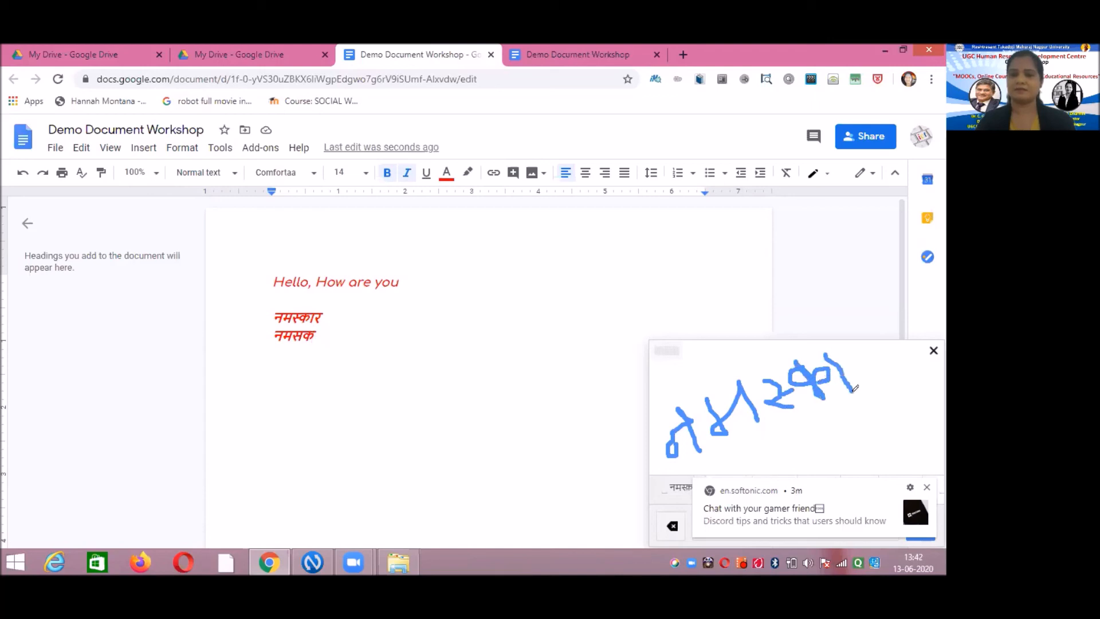
mouse_move(852, 351)
mouse_down()
mouse_move(875, 360)
mouse_move(863, 371)
mouse_move(900, 379)
mouse_up()
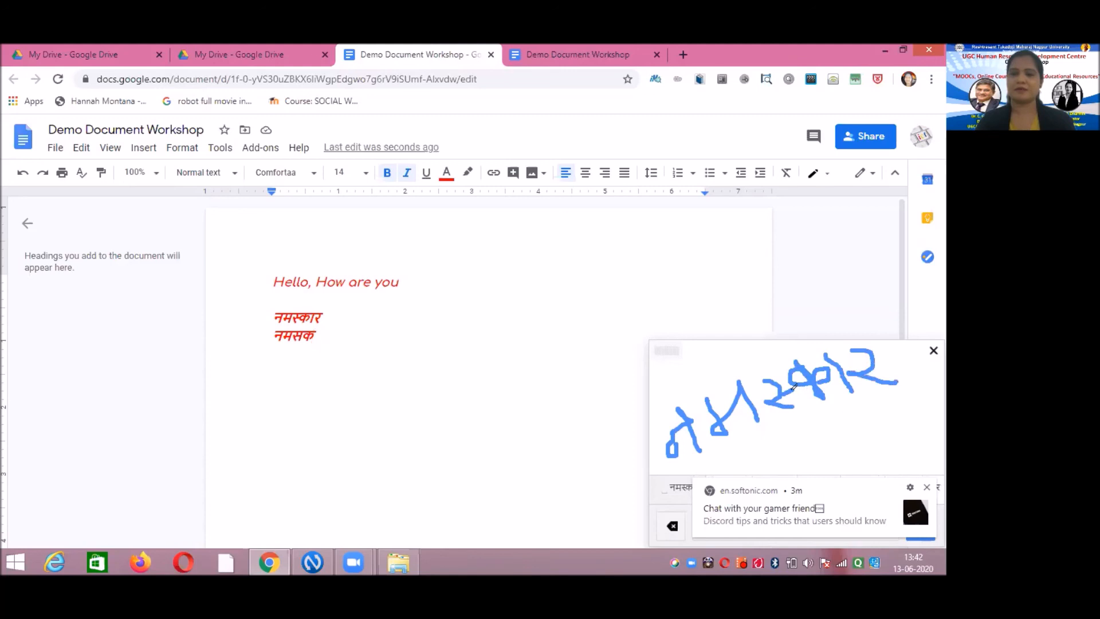